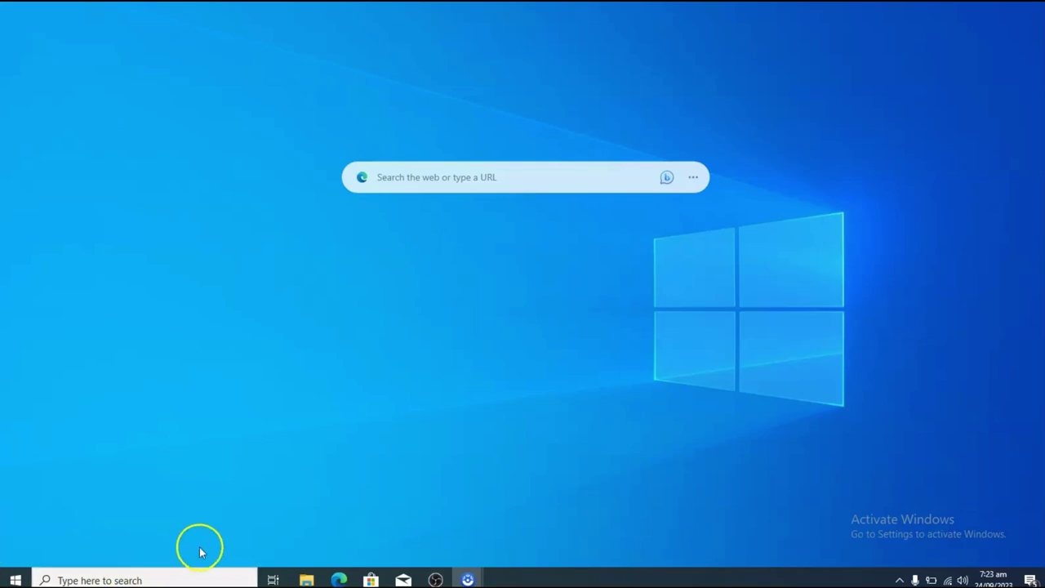
Step: Search 'obs project' in Edge and open the official OBS website
click(339, 578)
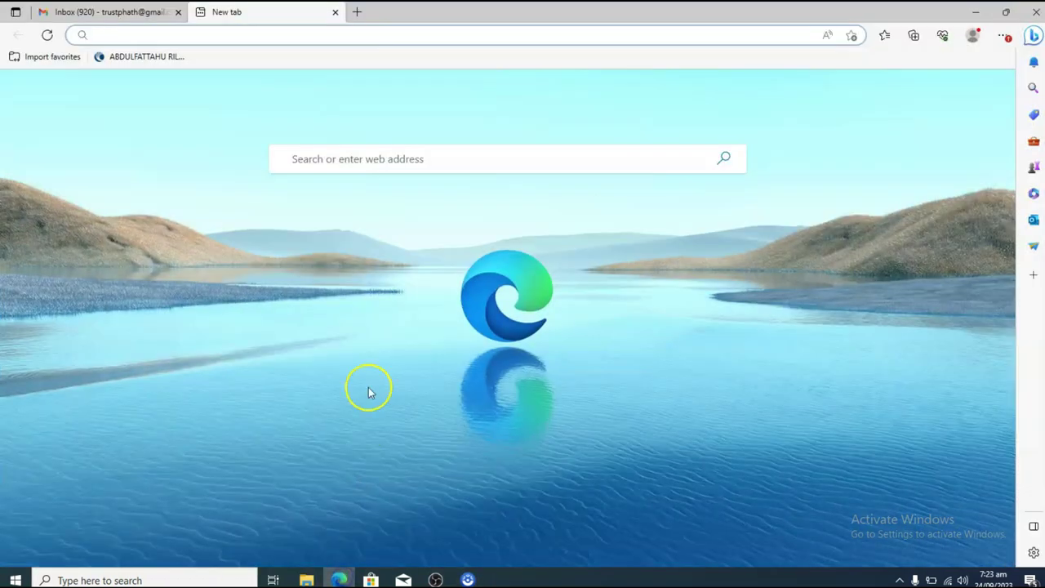
text(obs)
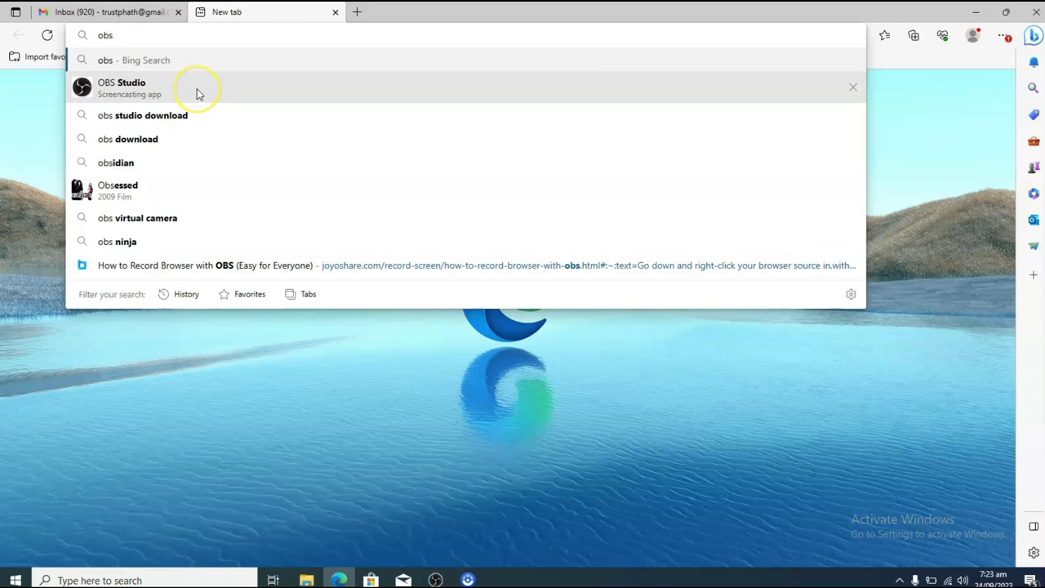
text( p)
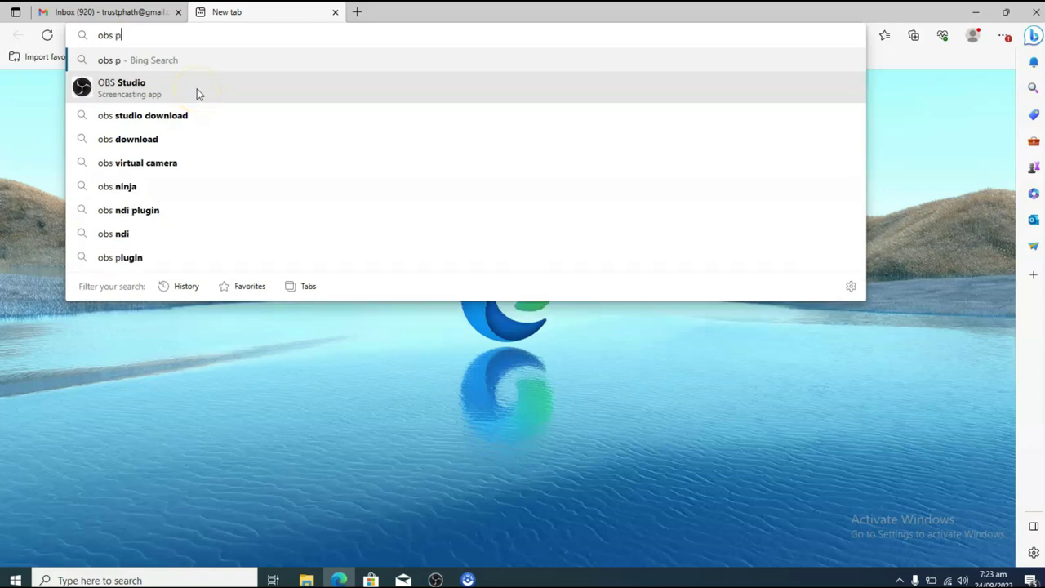
text(roject)
key(Return)
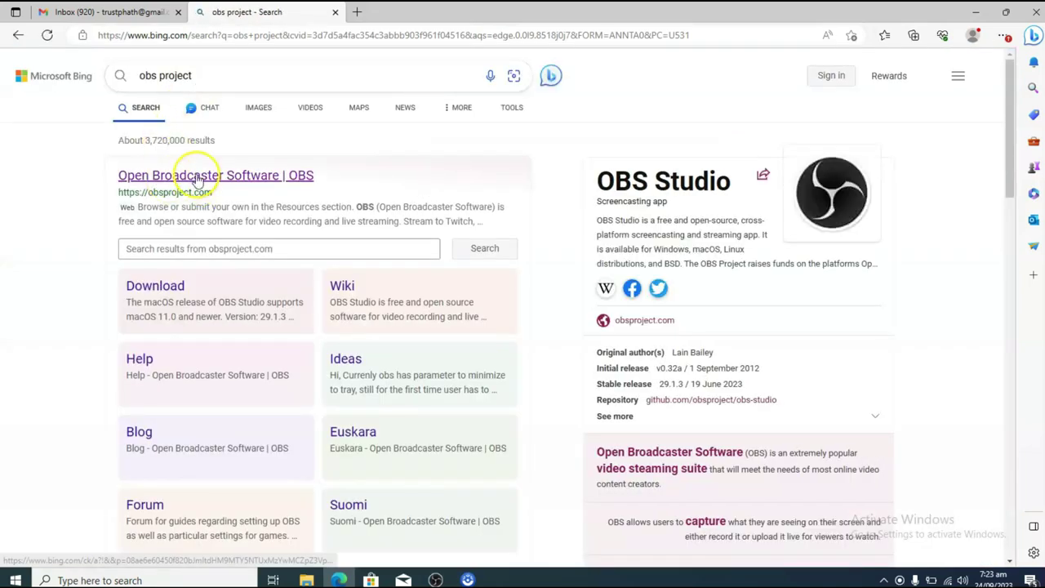
click(196, 178)
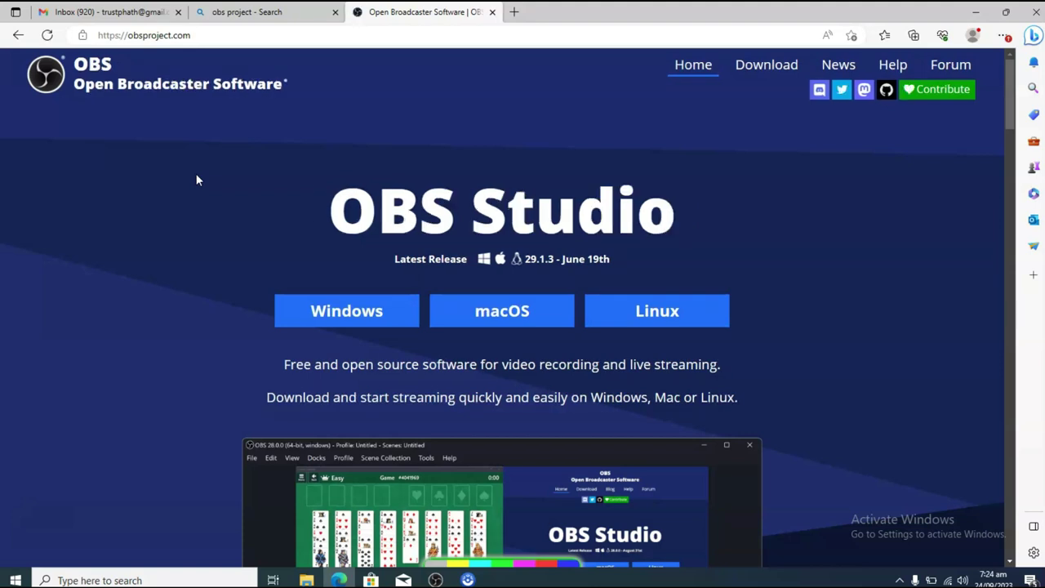
Step: Download OBS Studio for Windows from obsproject.com, then launch OBS Studio
click(257, 180)
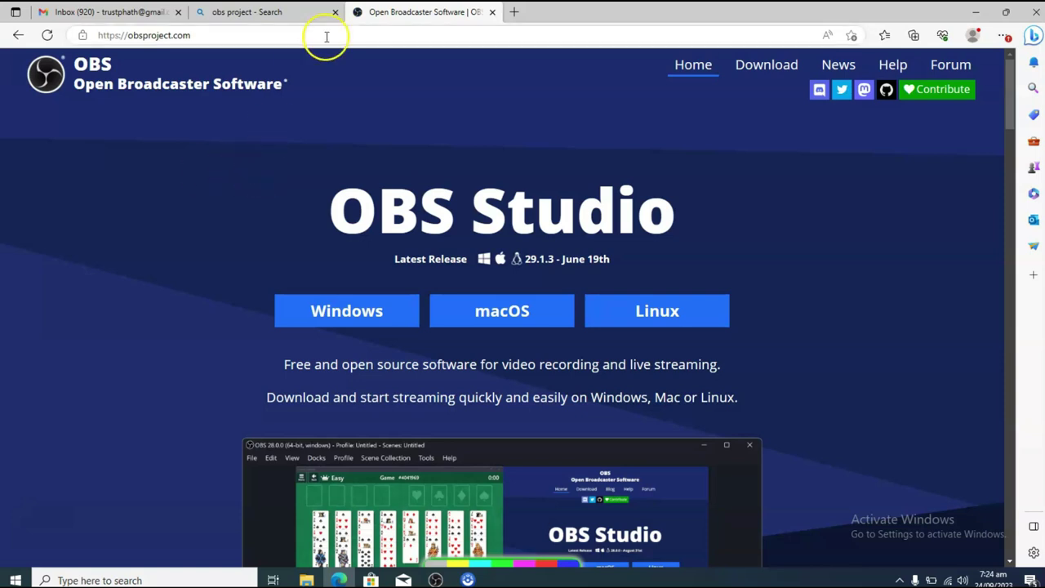
click(342, 298)
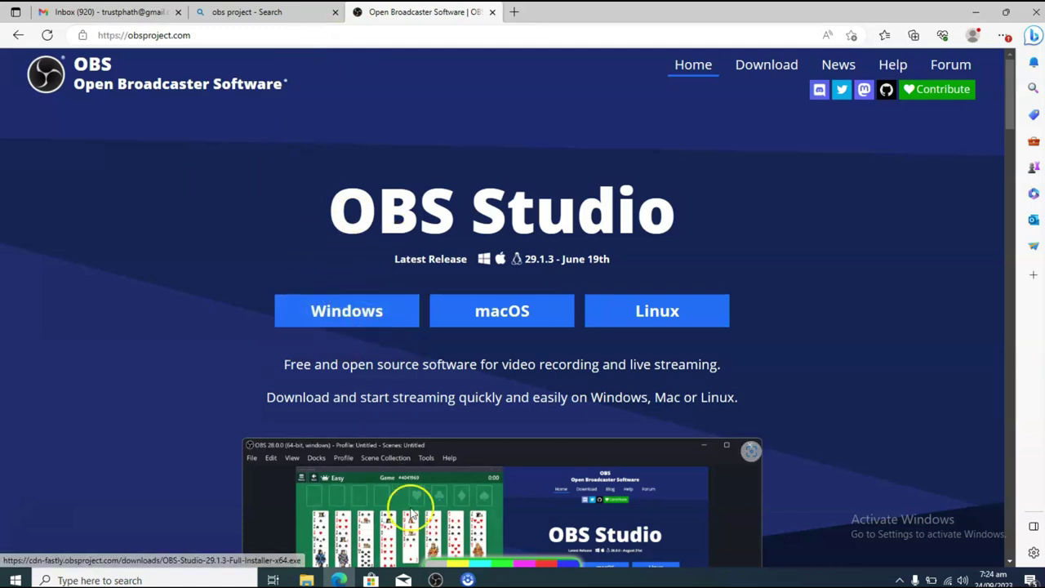
click(436, 579)
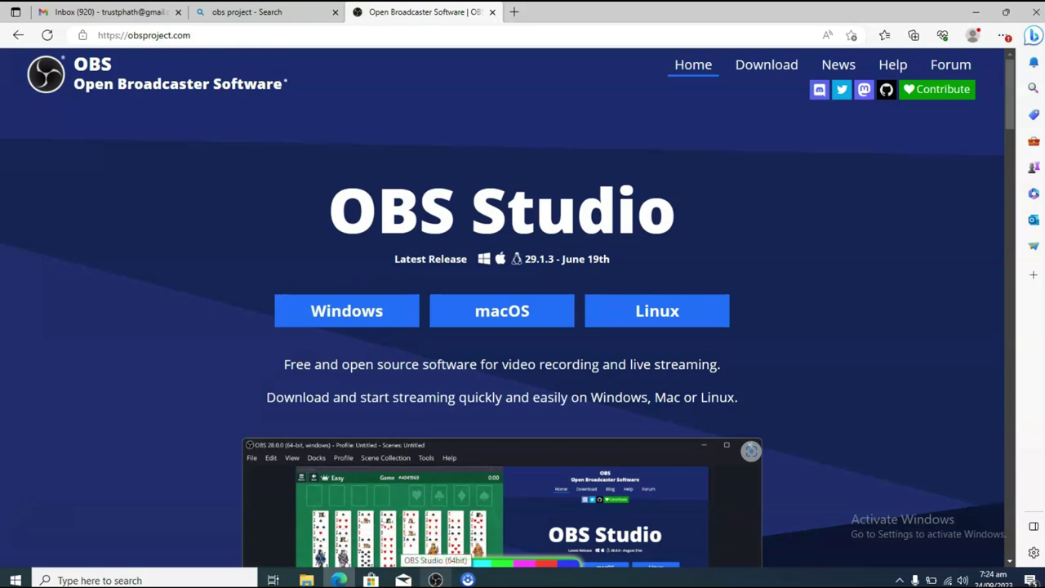
click(435, 579)
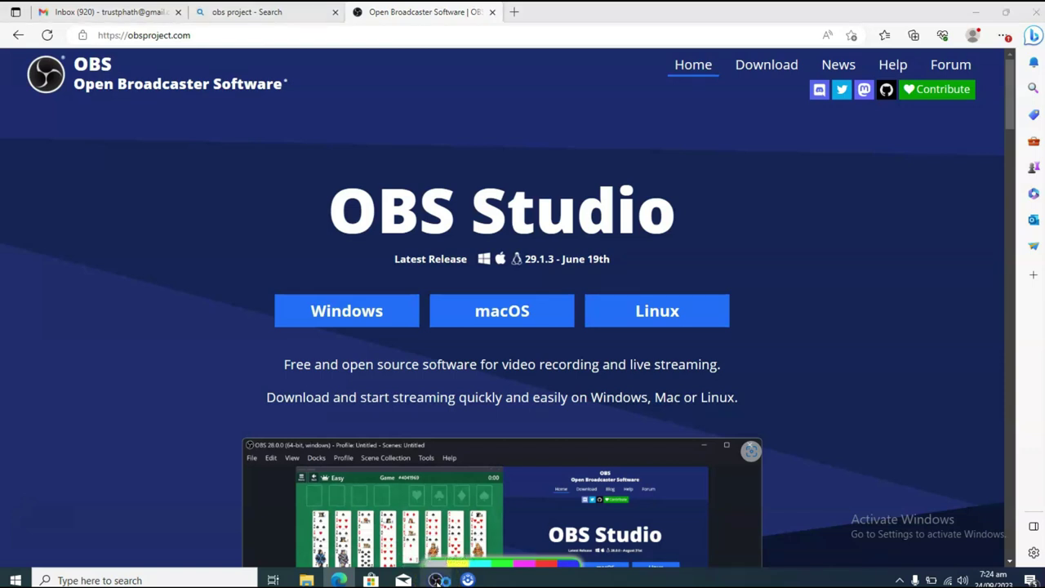
click(423, 448)
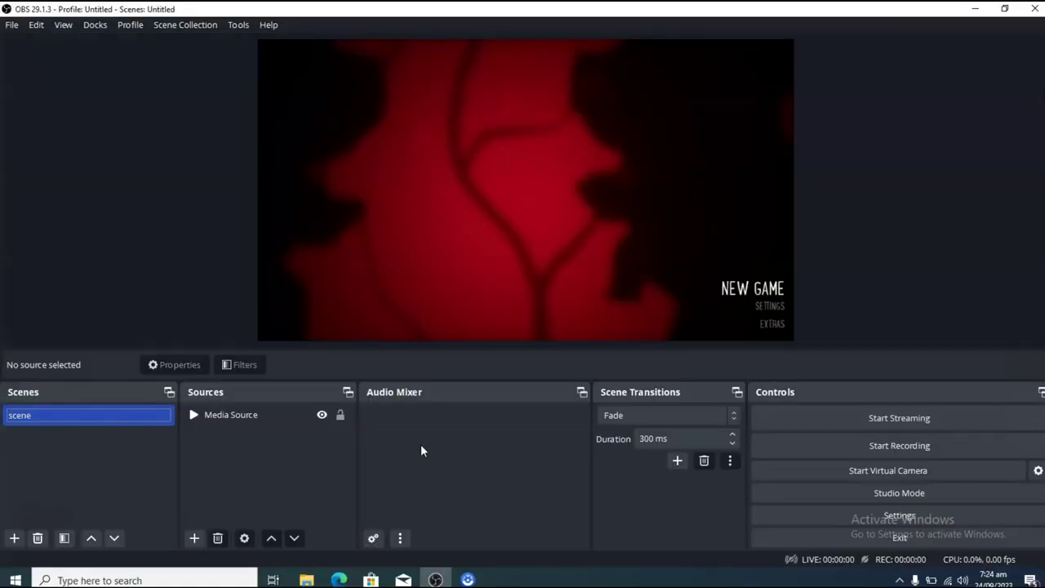
Step: Pause the playing Media Source and delete it from the scene, confirming with Yes
click(534, 423)
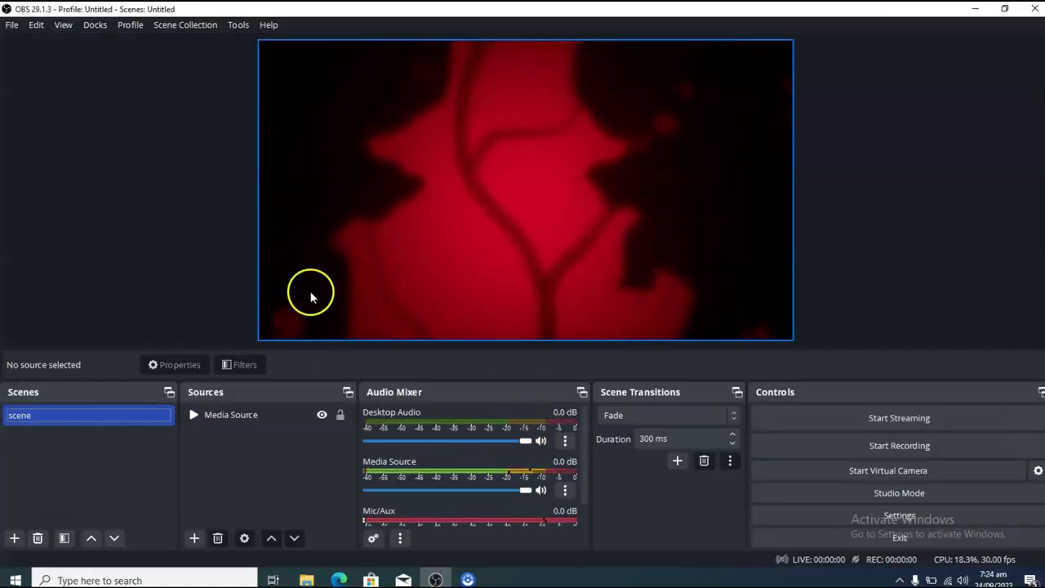
click(311, 295)
click(307, 367)
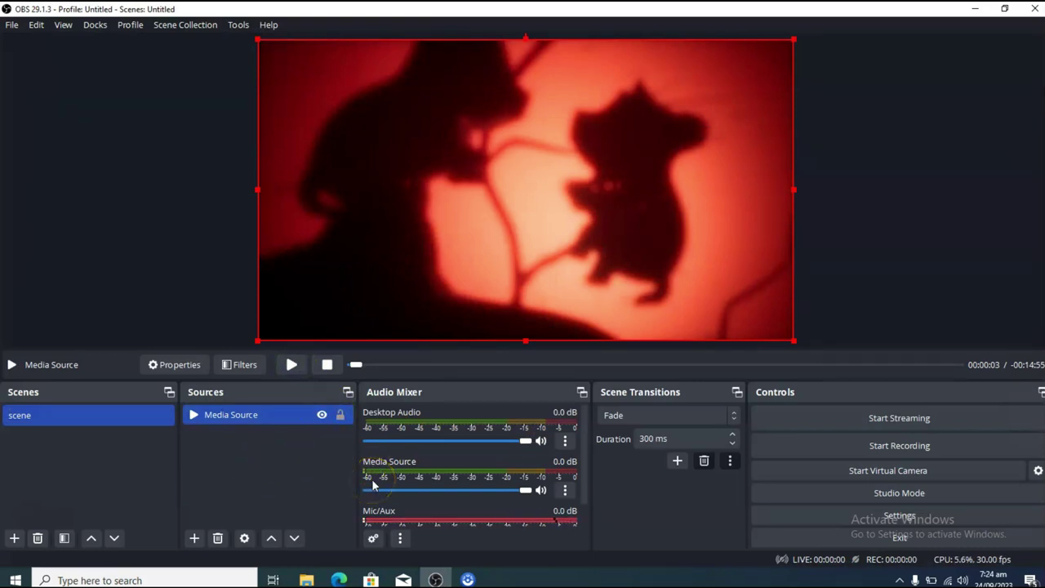
click(218, 538)
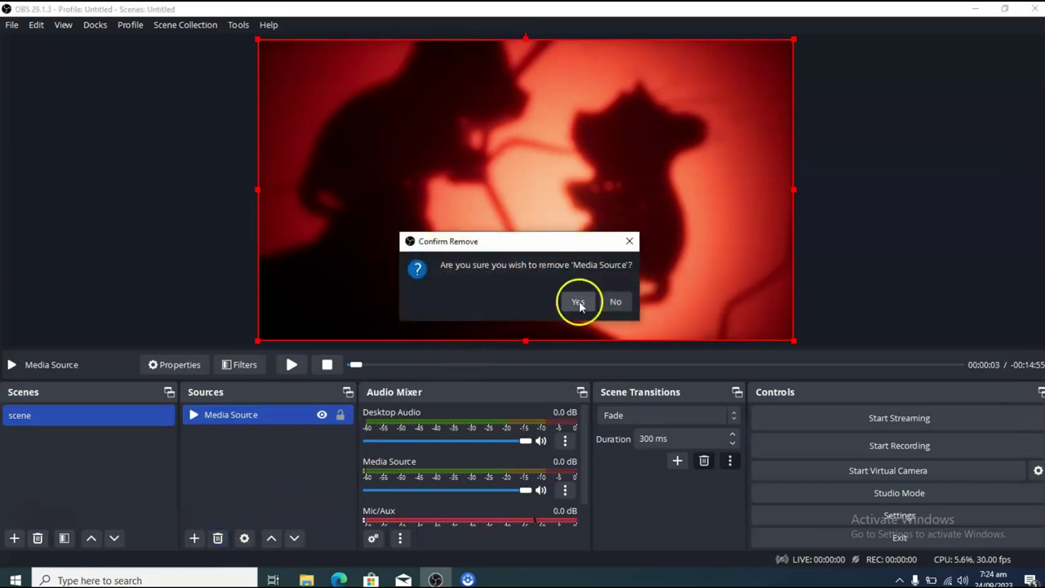
click(579, 303)
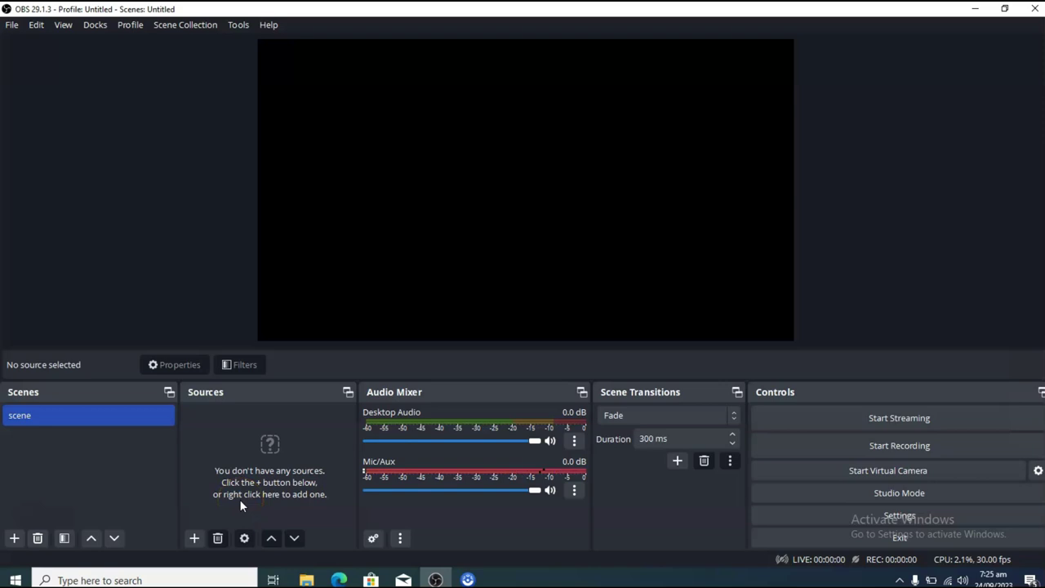
Step: Add a Display Capture source of the primary monitor with default settings
click(194, 535)
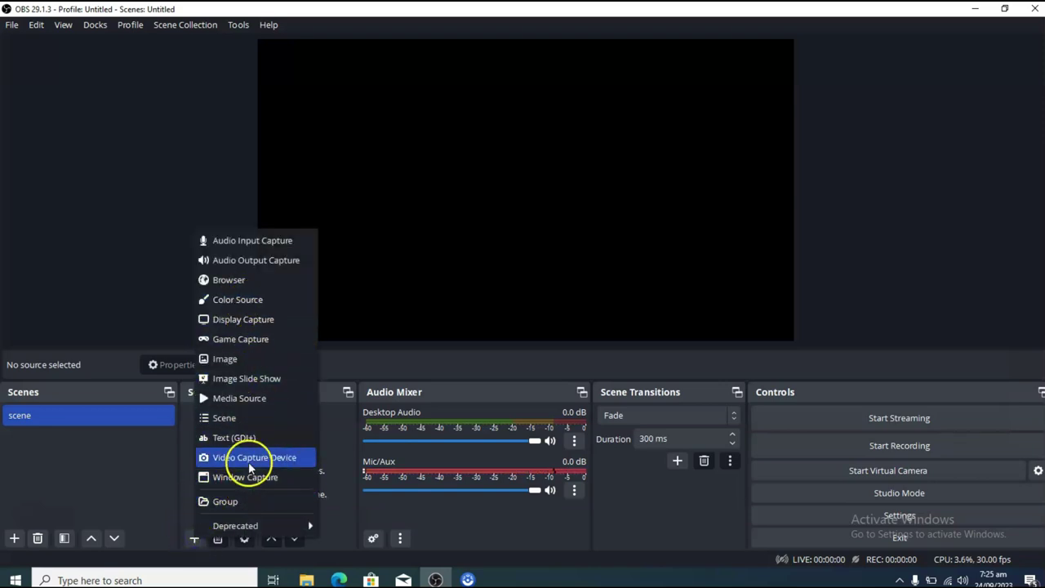
click(335, 443)
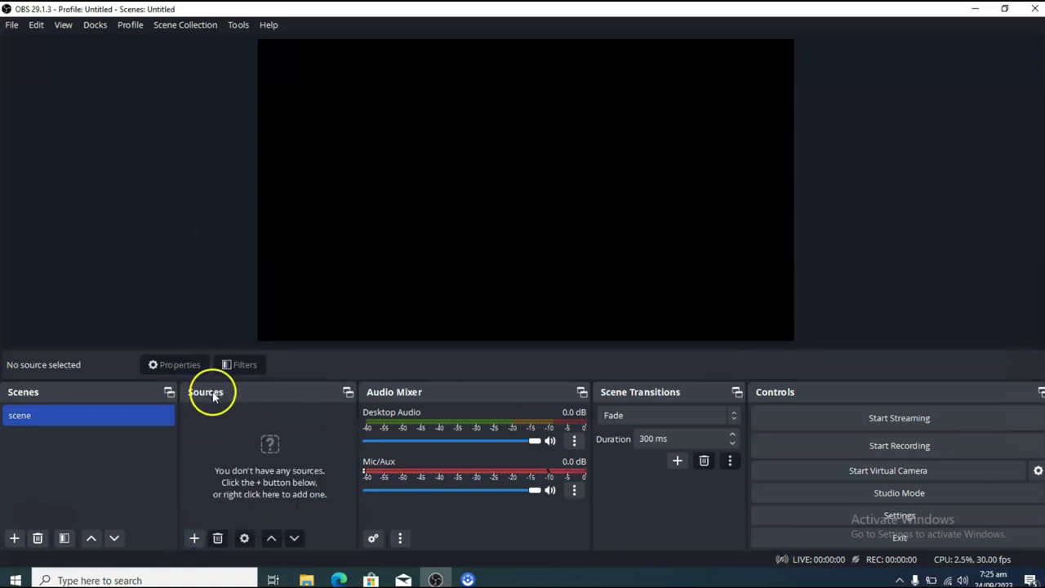
click(194, 538)
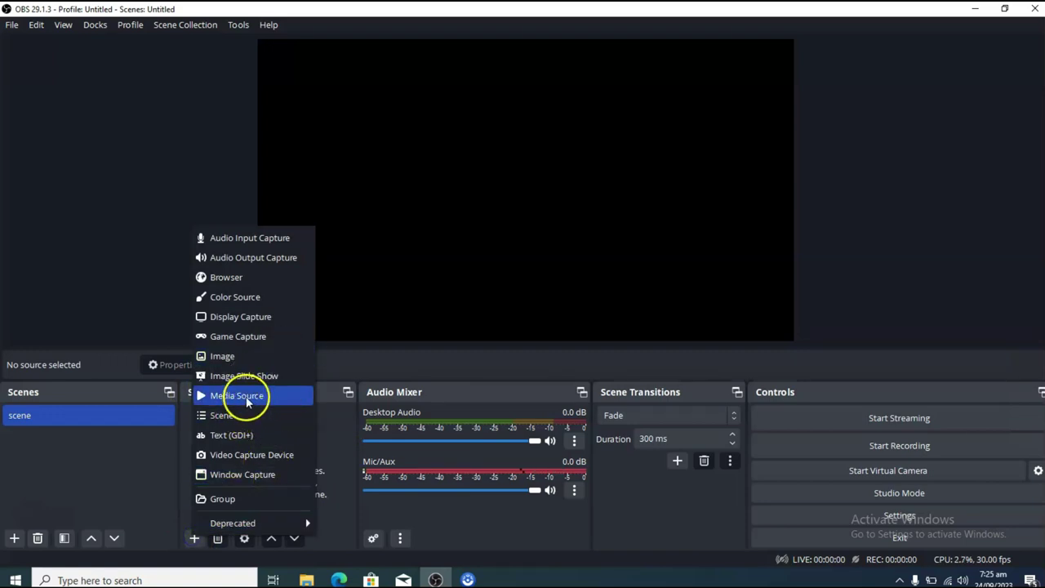
click(258, 320)
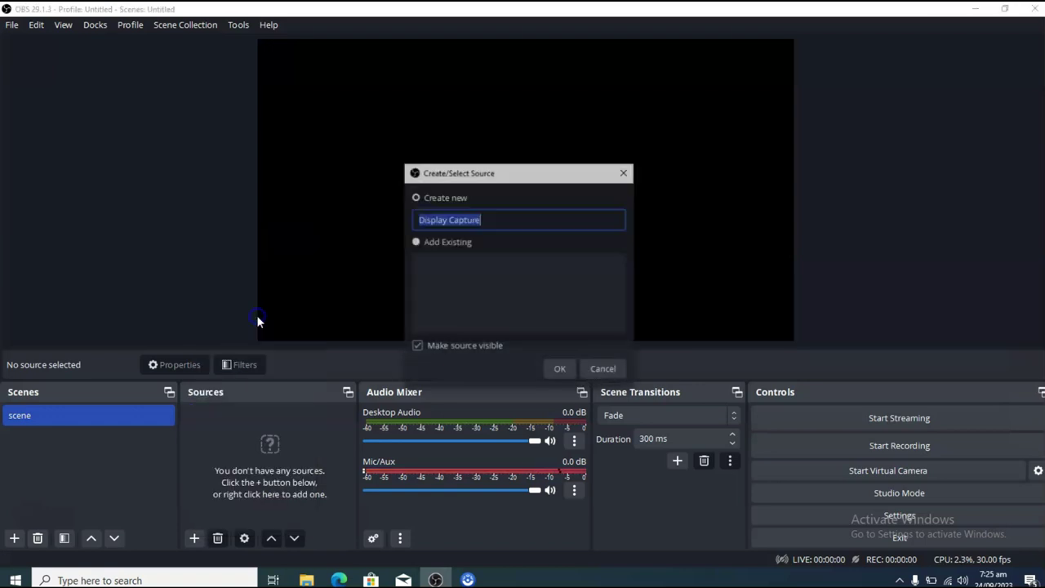
click(562, 369)
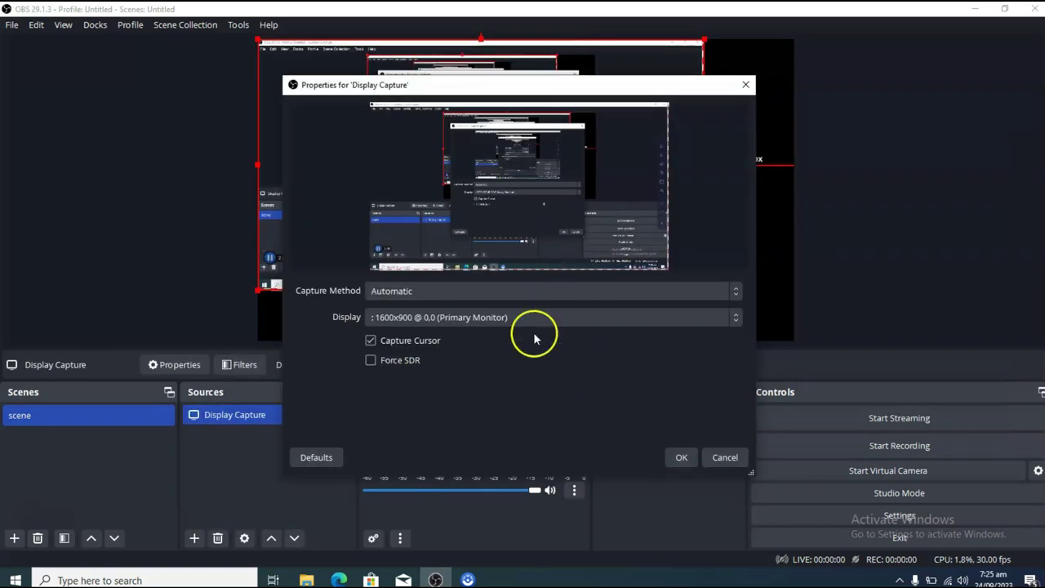
click(682, 459)
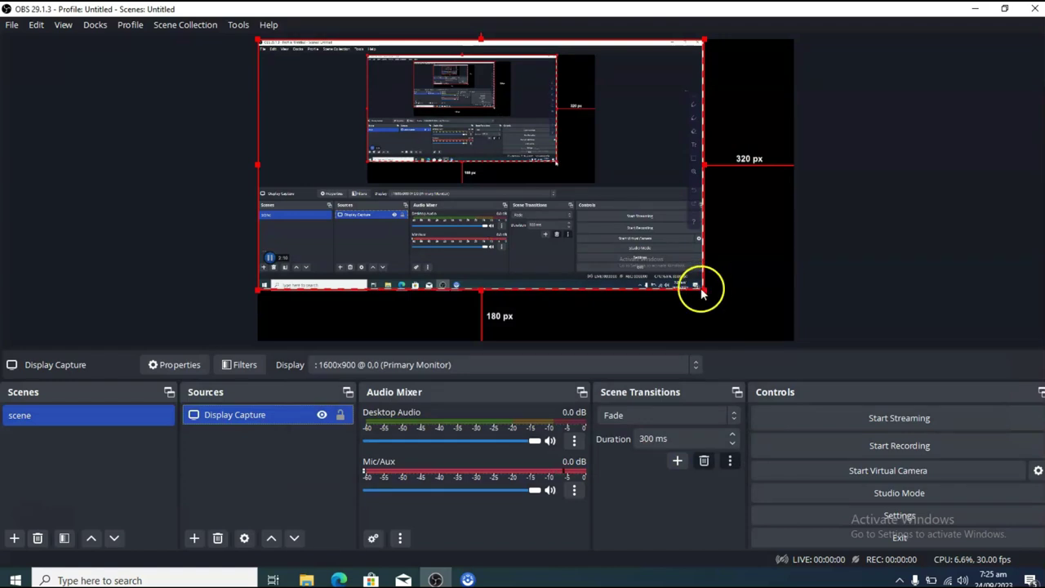
Step: Stretch the display capture to fill the canvas, then minimize and restore OBS
drag(702, 289, 780, 343)
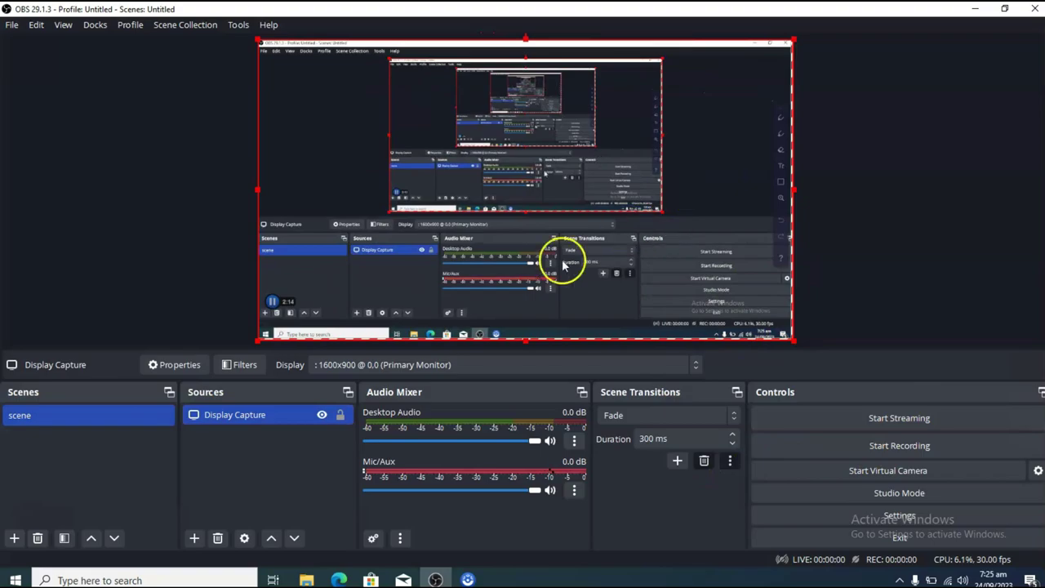
key(super+d)
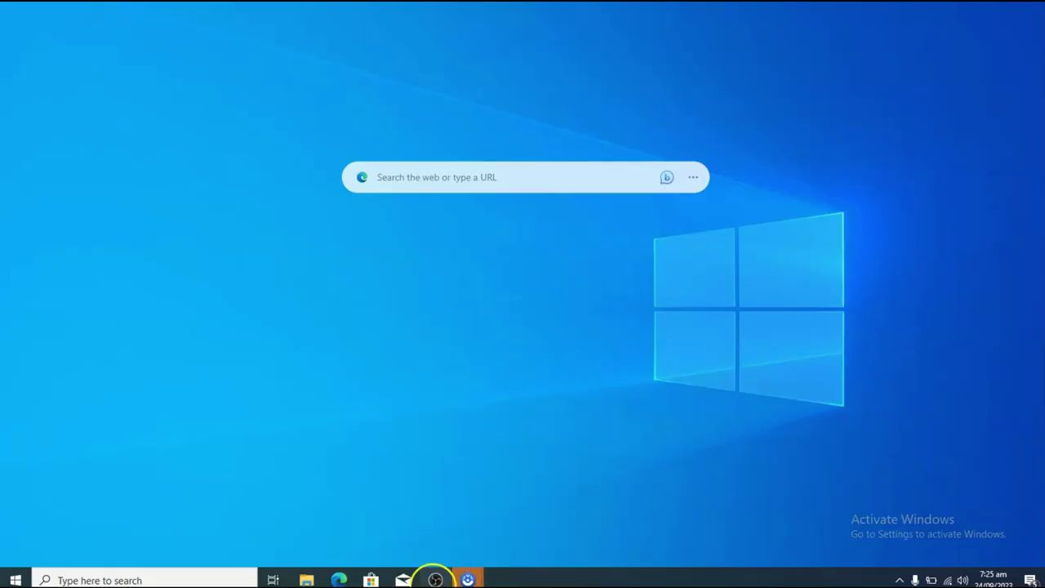
click(435, 579)
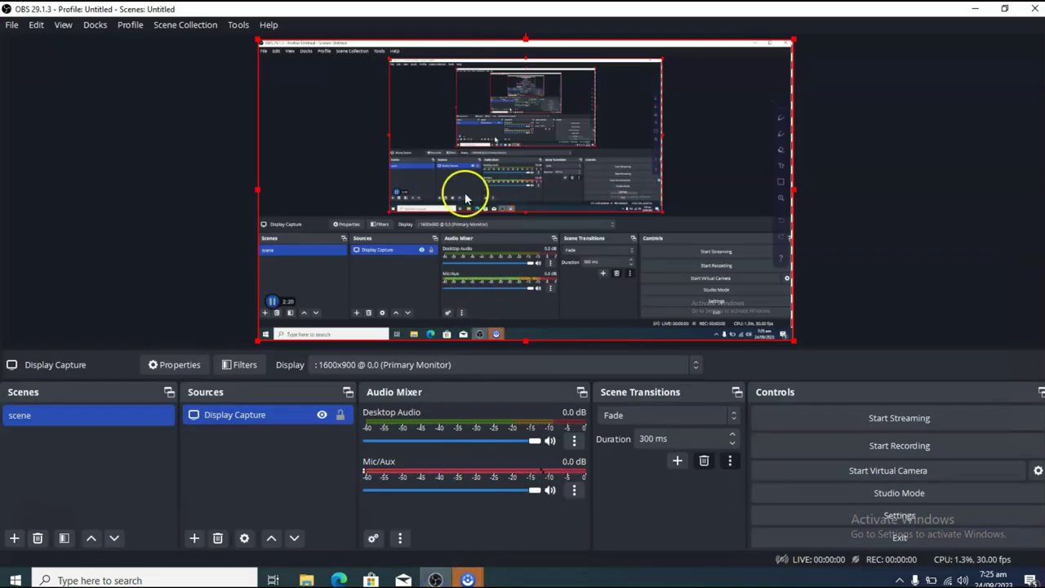
Step: Add a Video Capture Device source using the Integrated Webcam
click(195, 539)
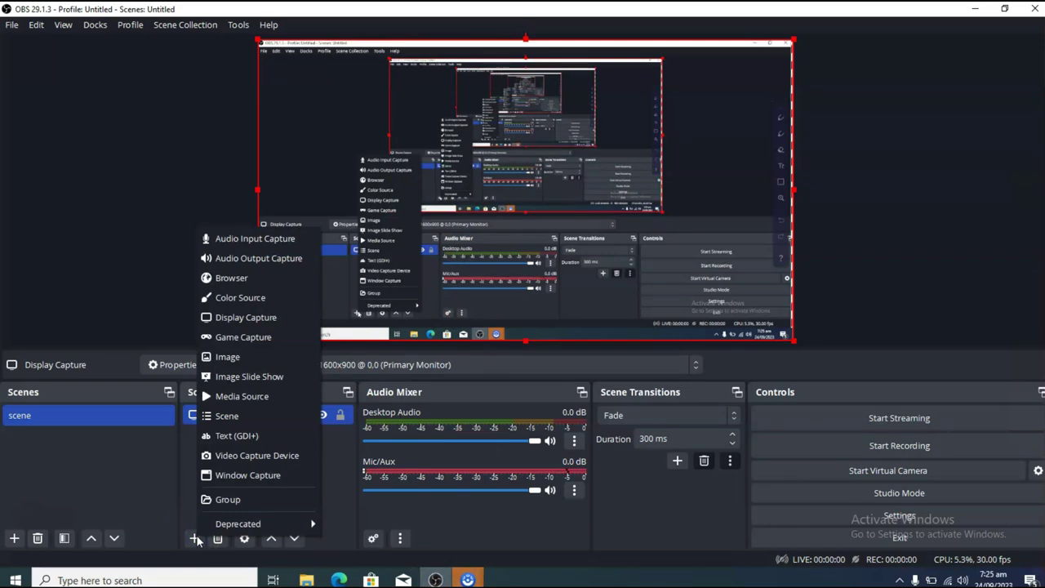
click(254, 456)
click(559, 369)
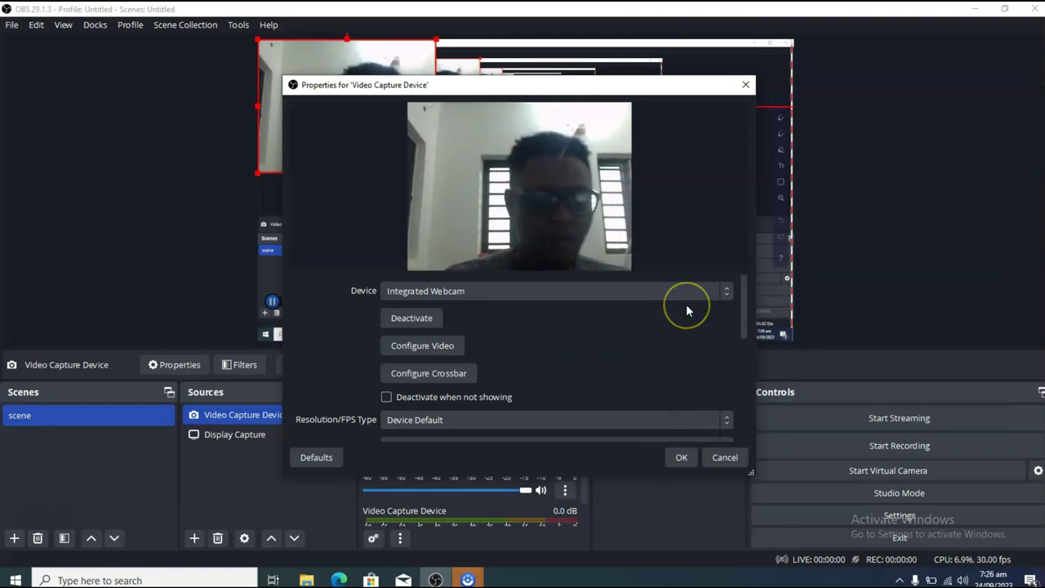
click(627, 292)
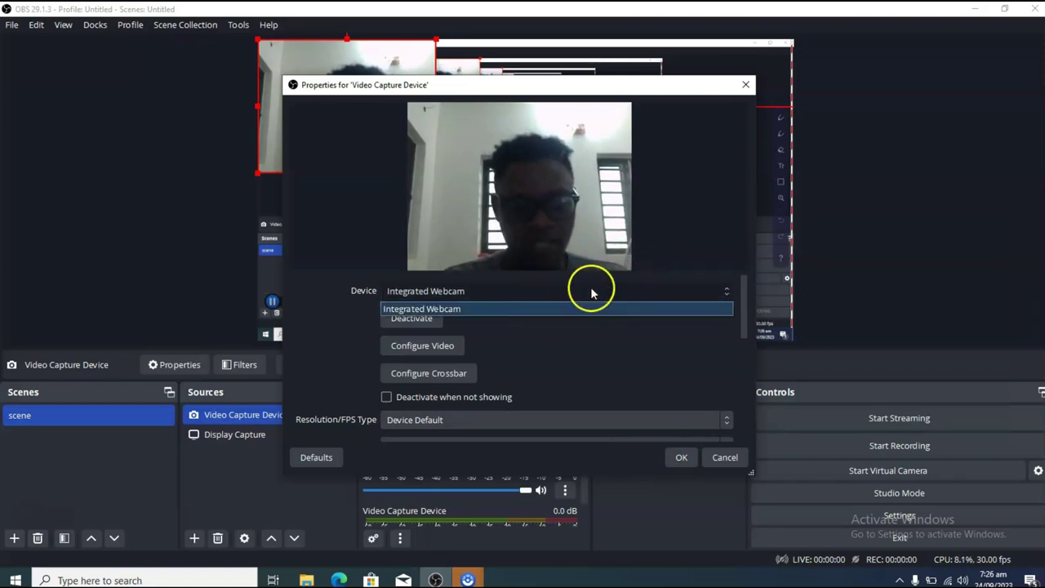
click(581, 371)
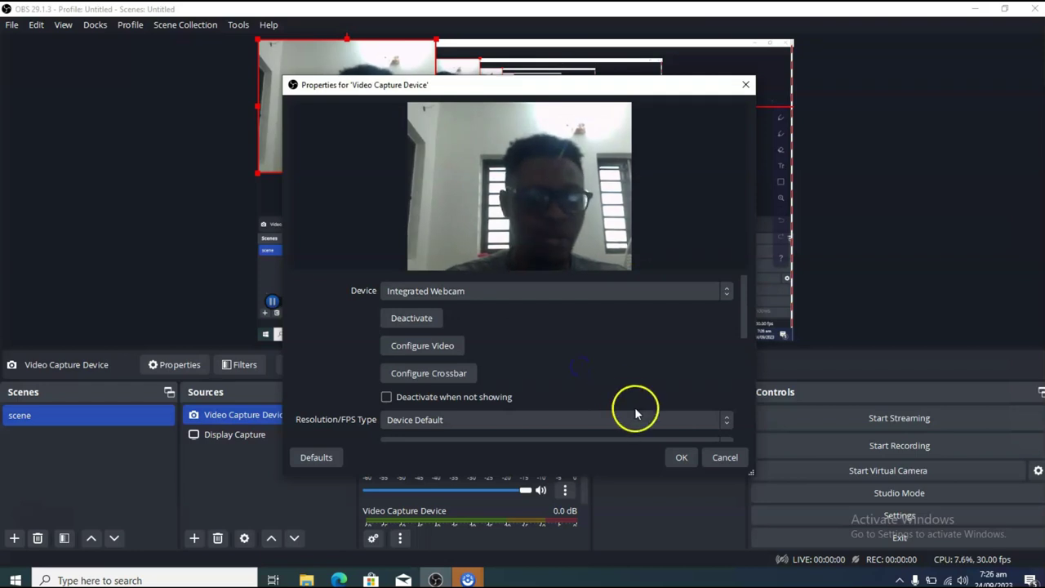
click(681, 459)
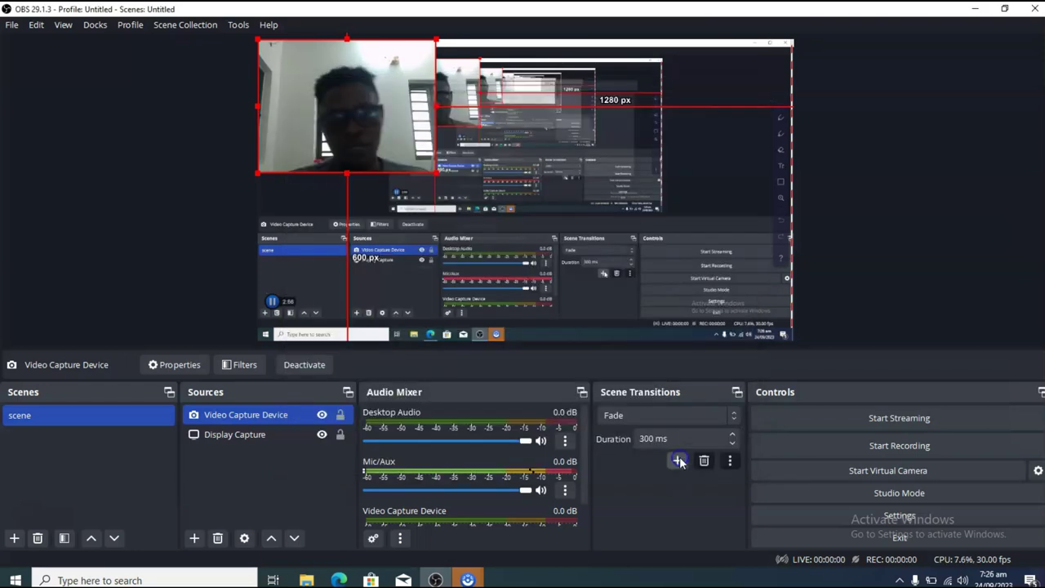
Step: Move the webcam feed to the lower-left corner and shrink it to a small overlay
drag(350, 47, 355, 214)
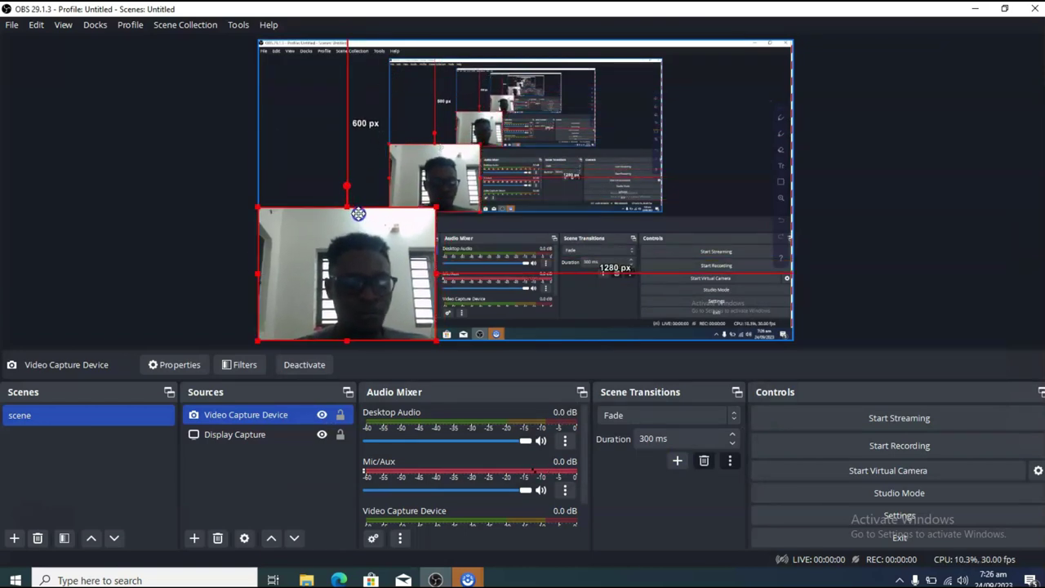
drag(435, 208, 315, 280)
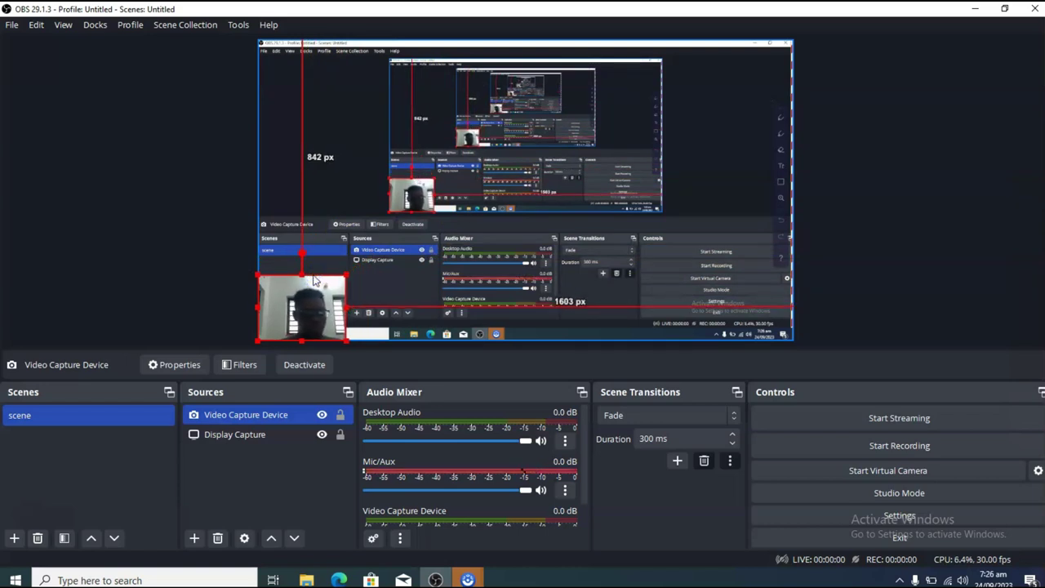
click(214, 486)
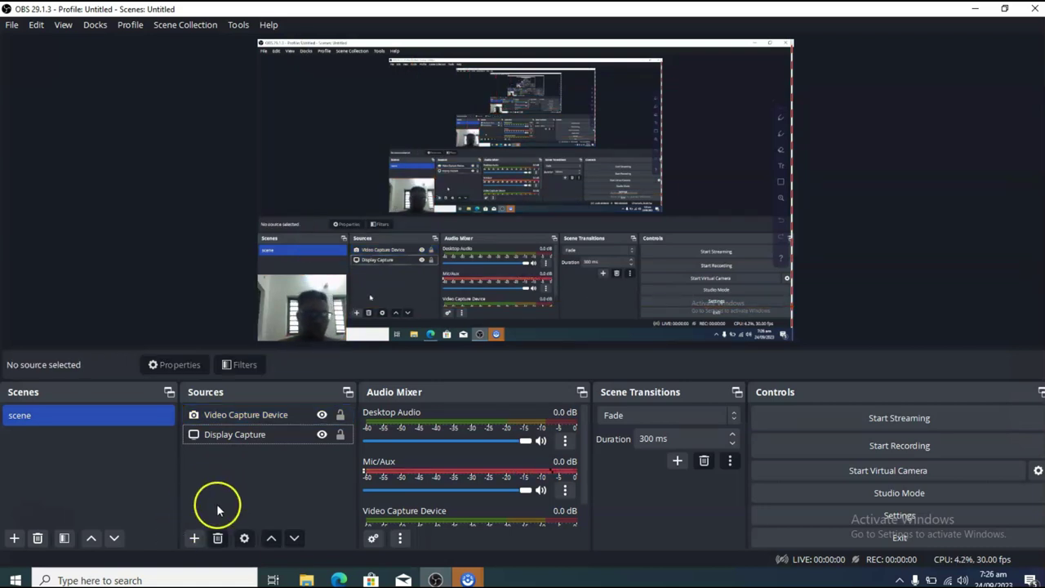
Step: Create a new Media Source in the scene
click(195, 538)
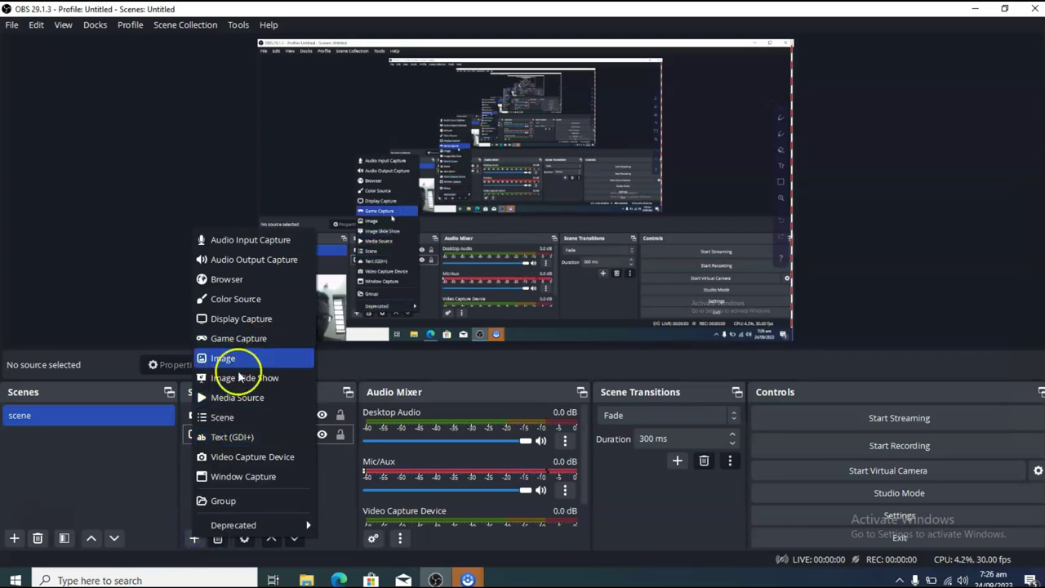
click(255, 397)
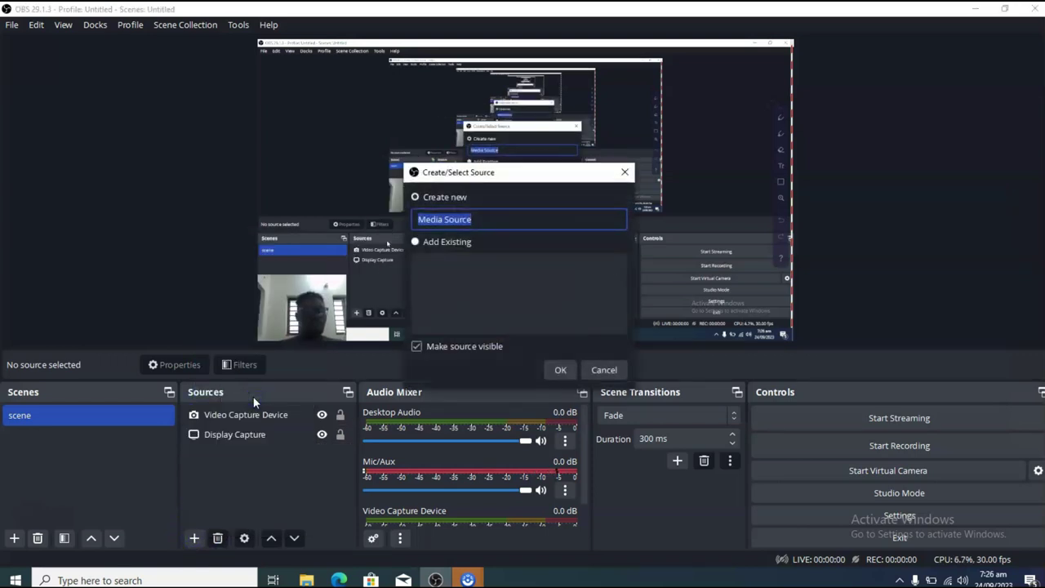
click(559, 373)
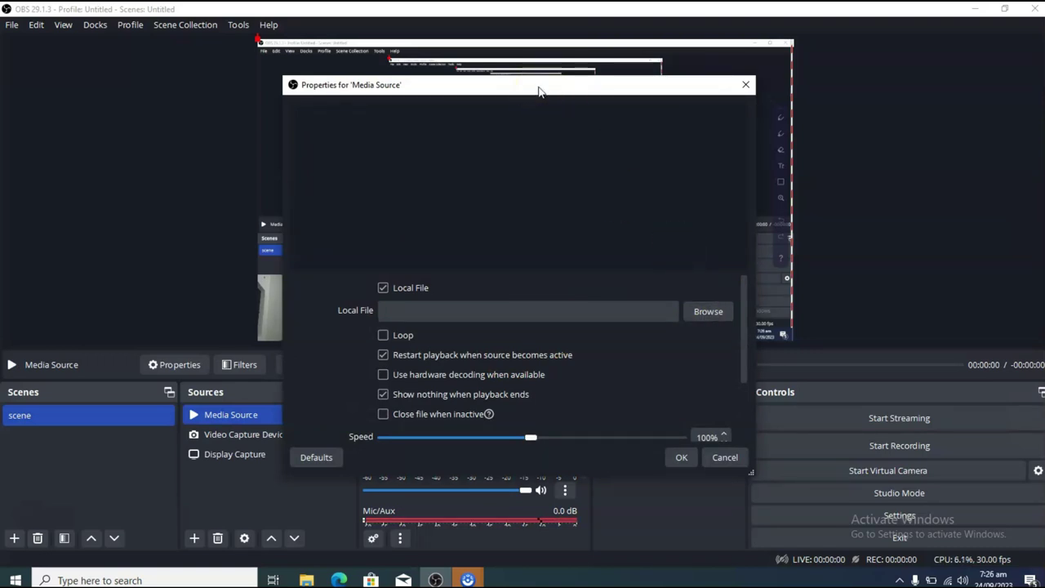
Step: Load Desktop\Endling\Endling_20230730092642.mp4 into it and stretch it to fill the canvas
click(718, 314)
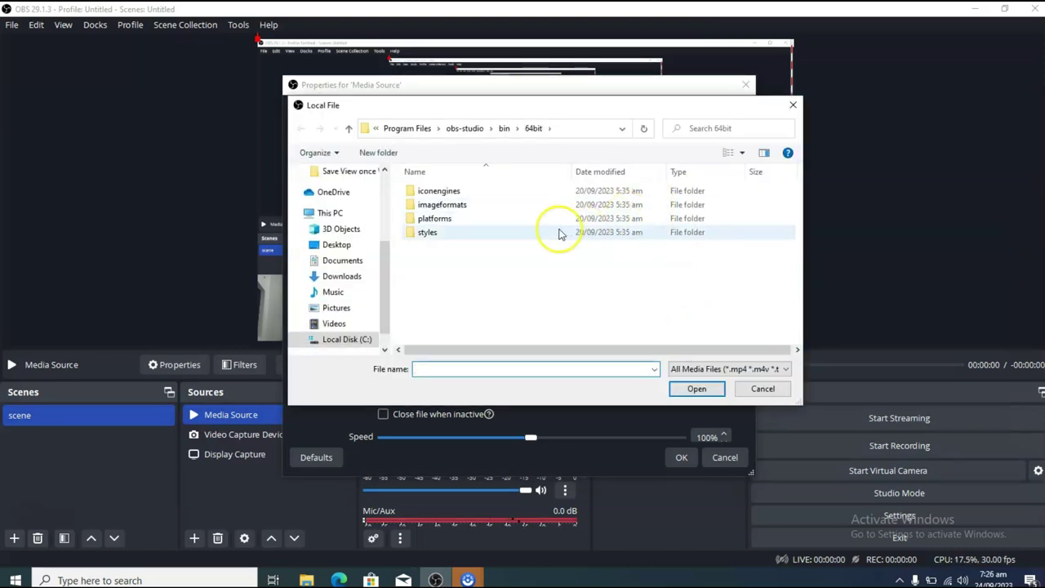
click(337, 244)
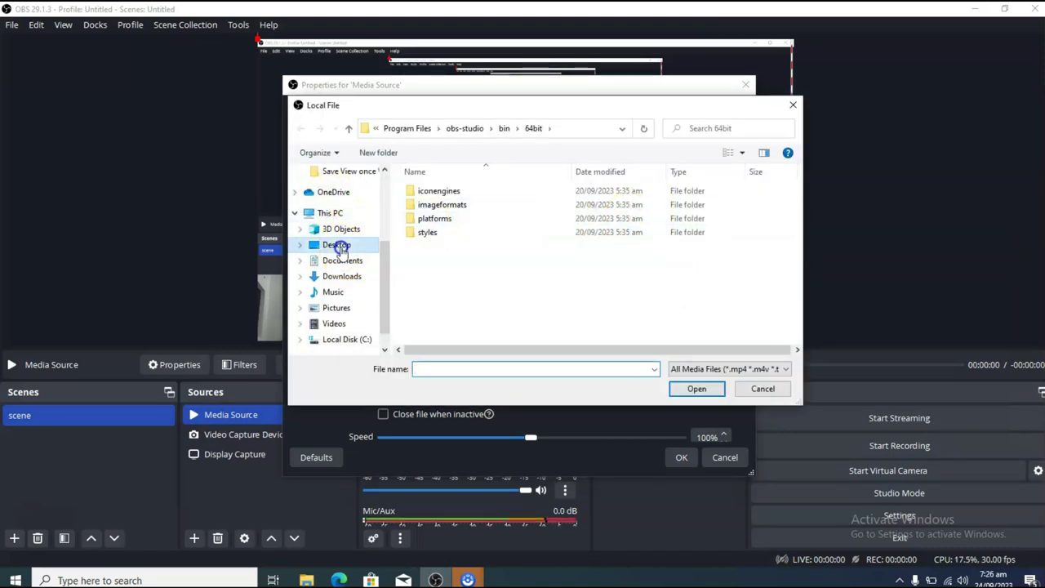
click(528, 205)
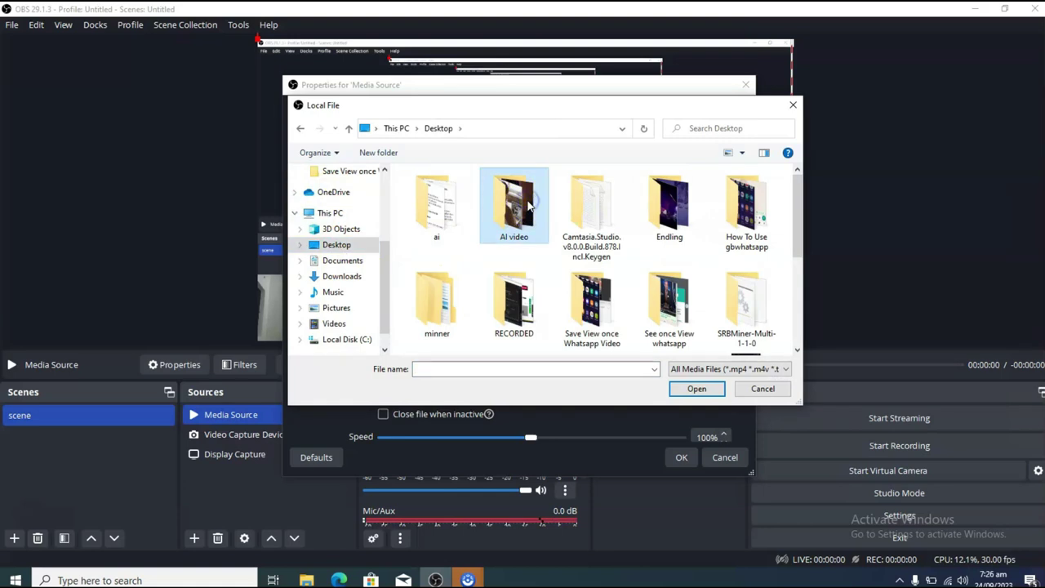
double_click(670, 208)
click(585, 222)
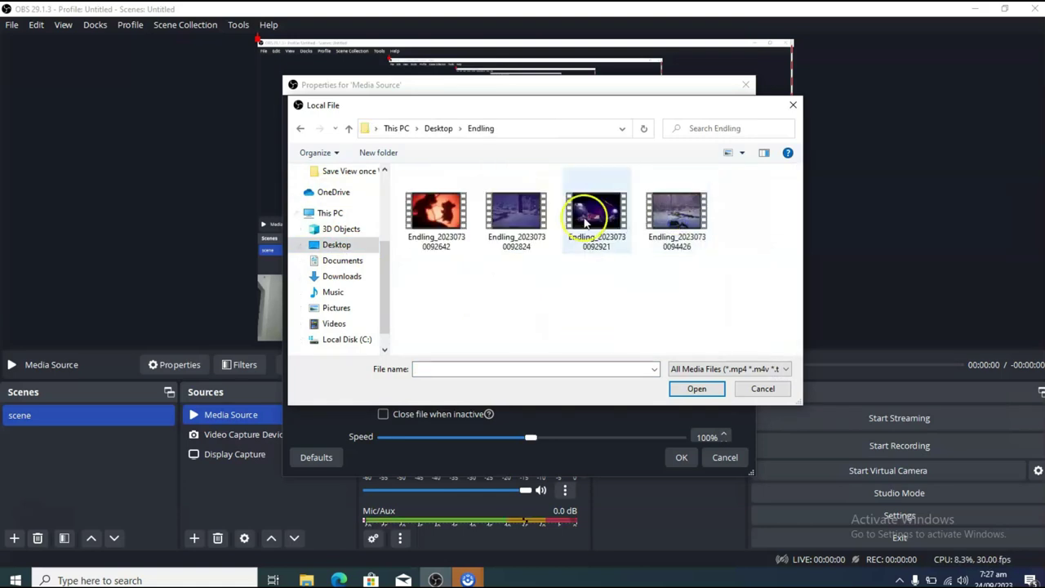
double_click(435, 210)
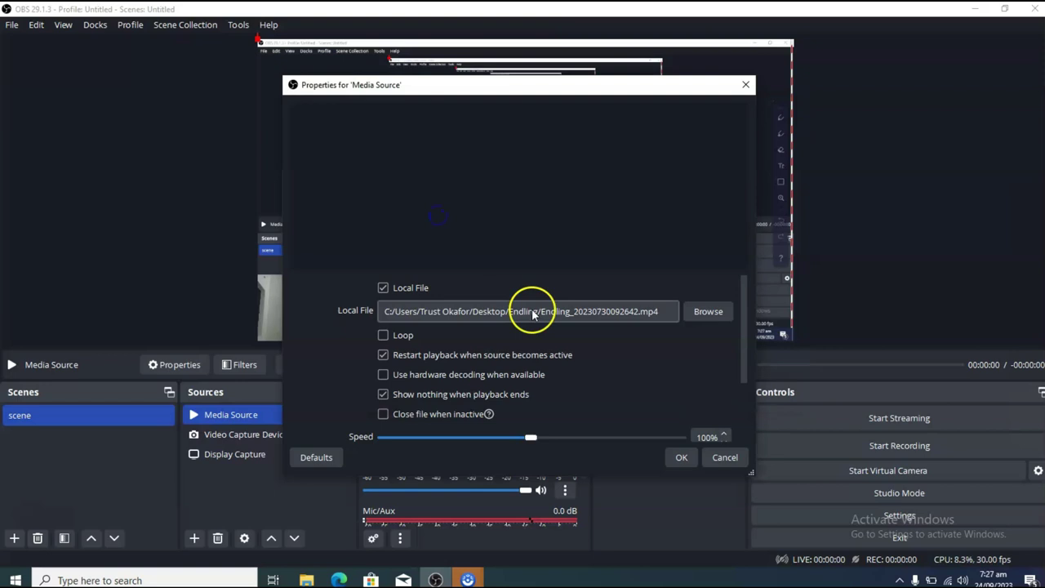
click(681, 458)
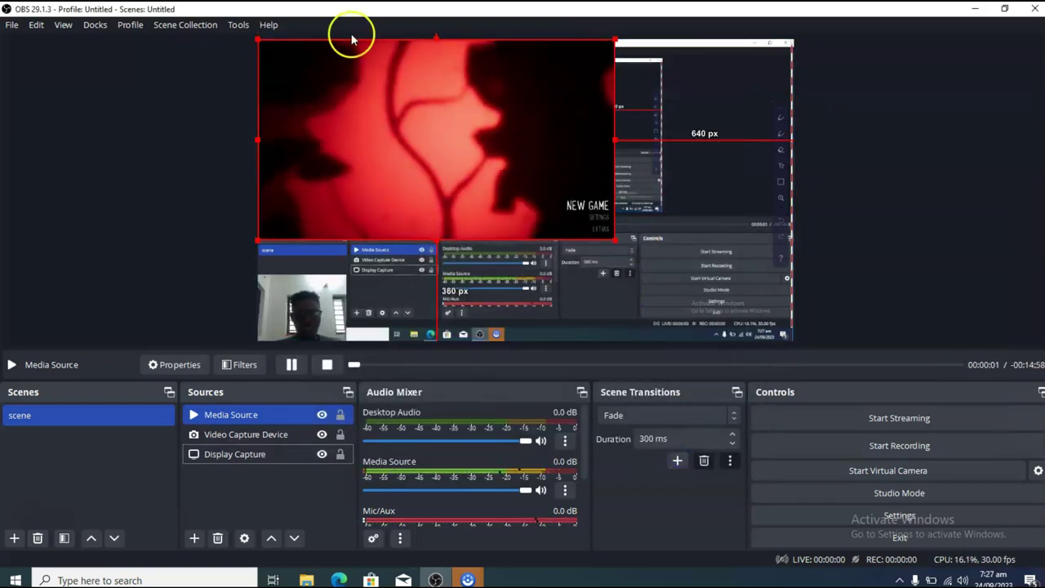
drag(613, 242, 759, 346)
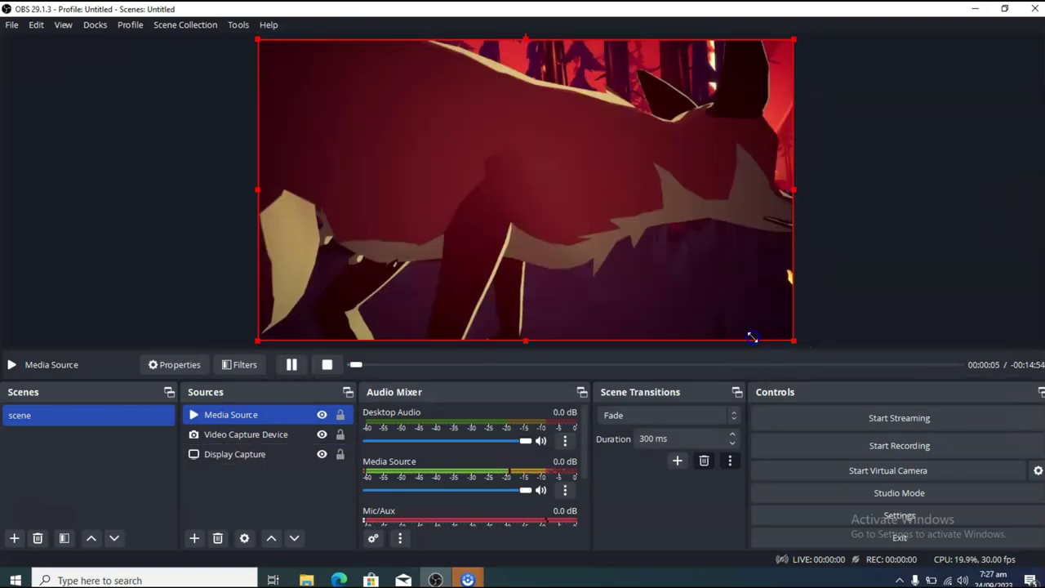
Step: Move the Video Capture Device above the Media Source in the Sources list
ctrl+click(236, 437)
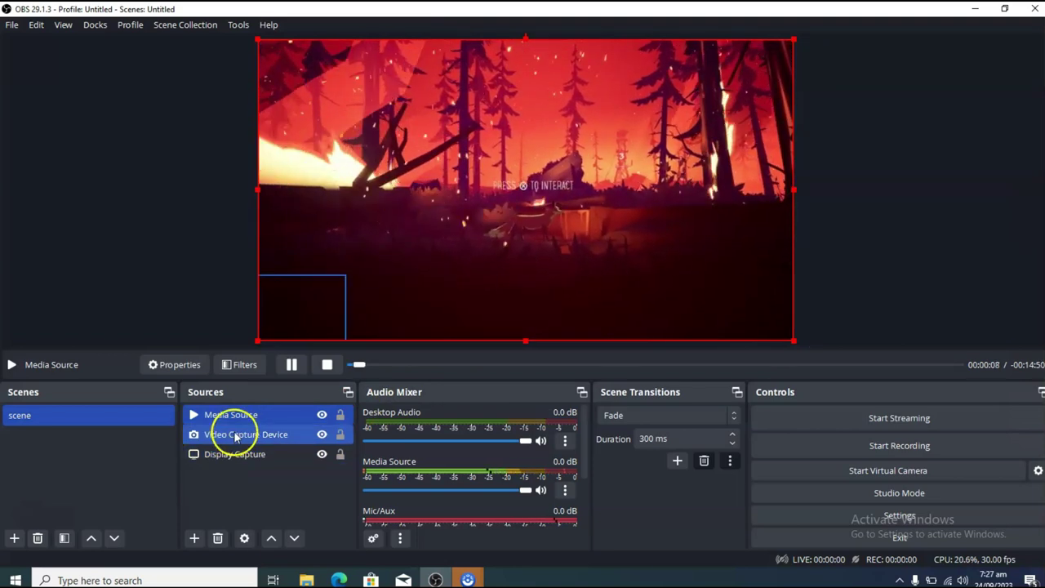
click(227, 434)
drag(223, 437, 219, 415)
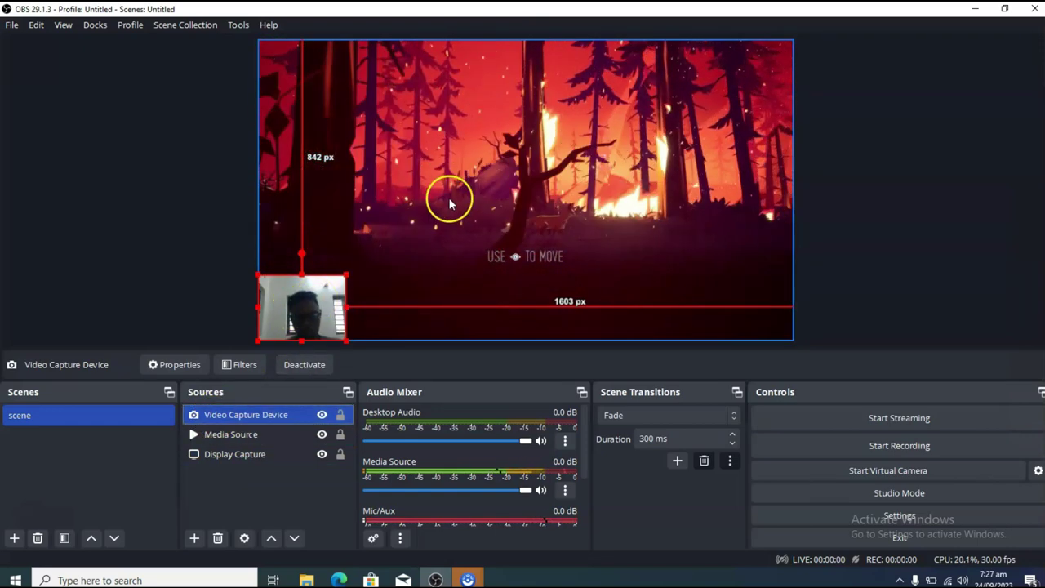
Step: Pause the Endling video and rewind it to 00:00:00
click(435, 280)
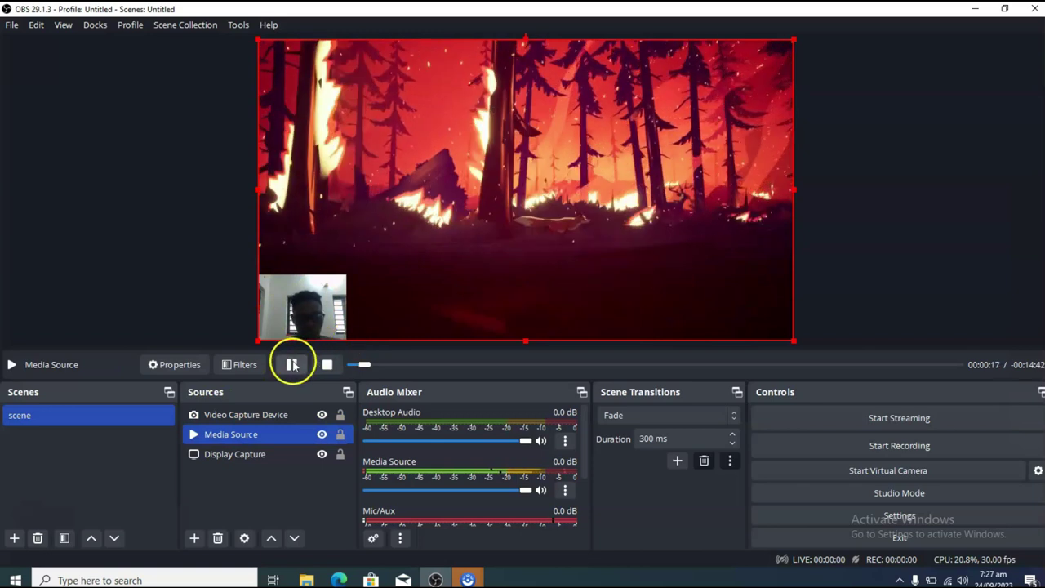
click(291, 364)
drag(368, 372, 368, 401)
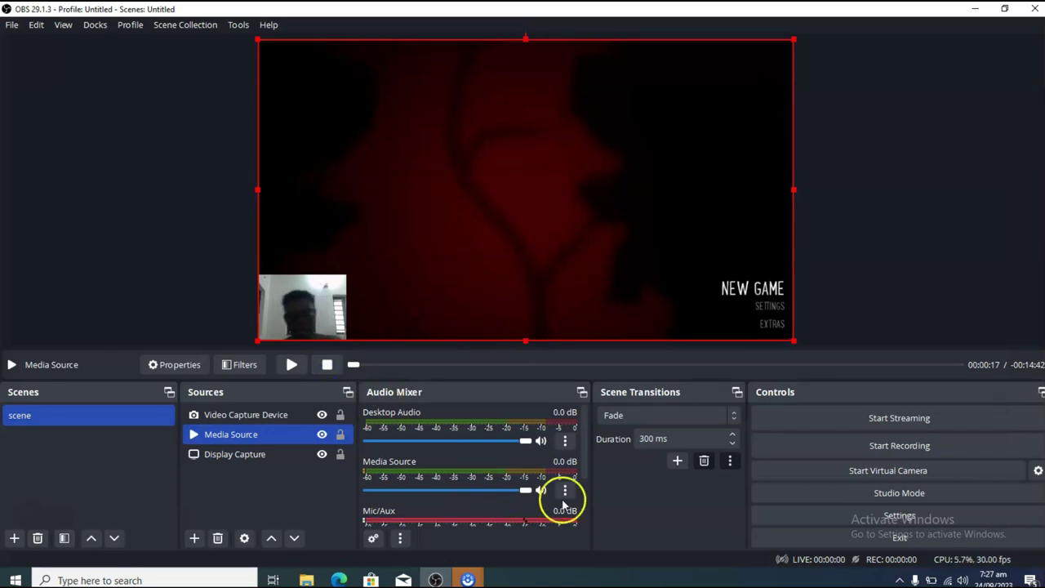
Step: In Settings > Video, check the frame rate and keep it at 30 FPS
click(848, 521)
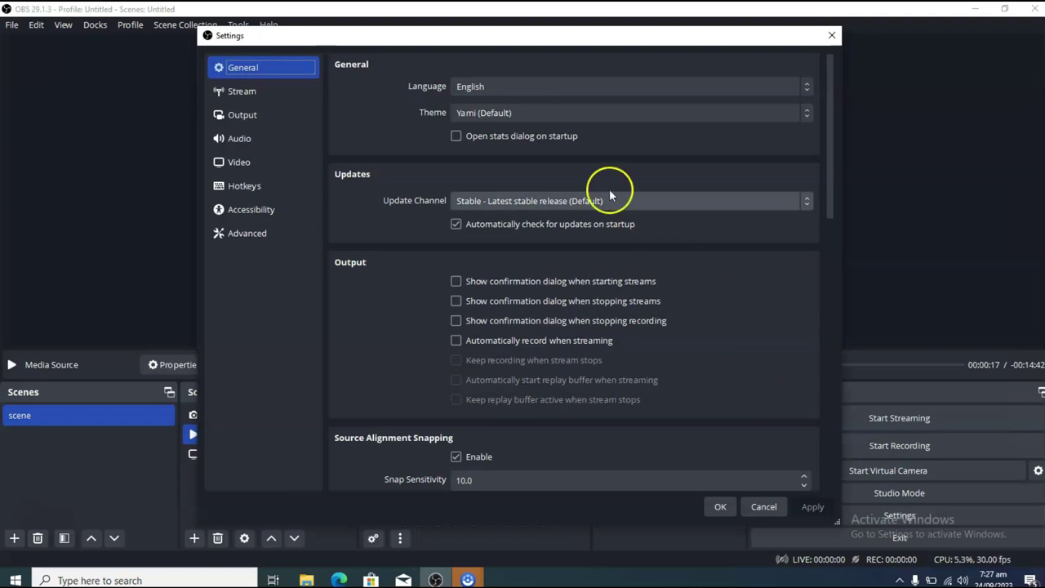
click(235, 163)
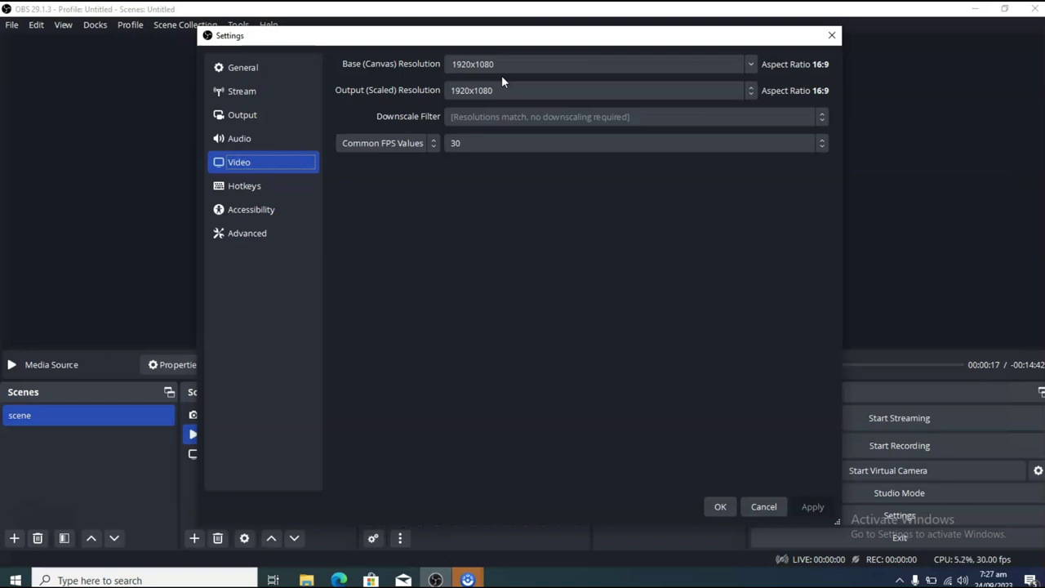
click(482, 143)
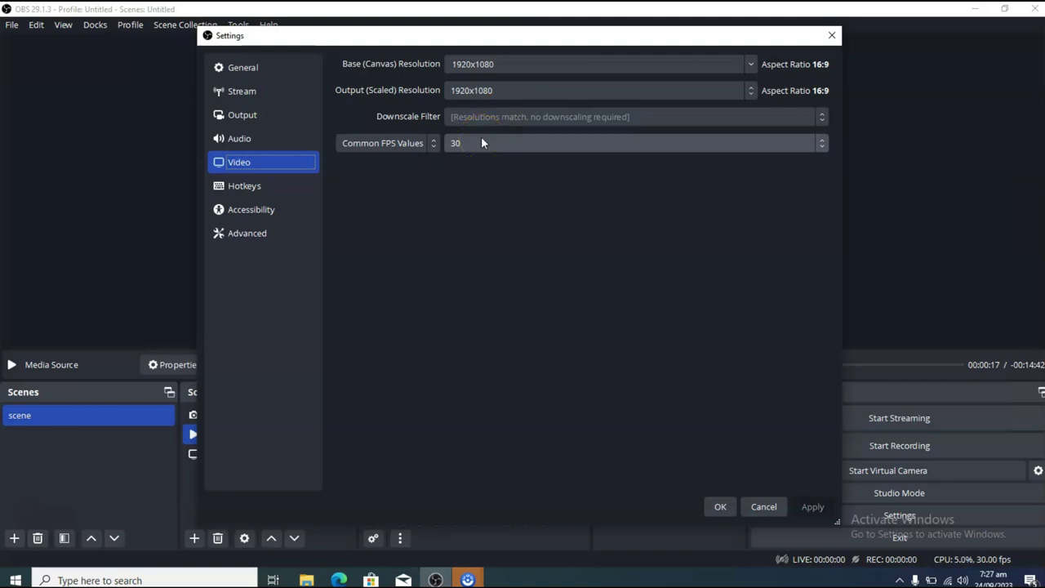
click(480, 210)
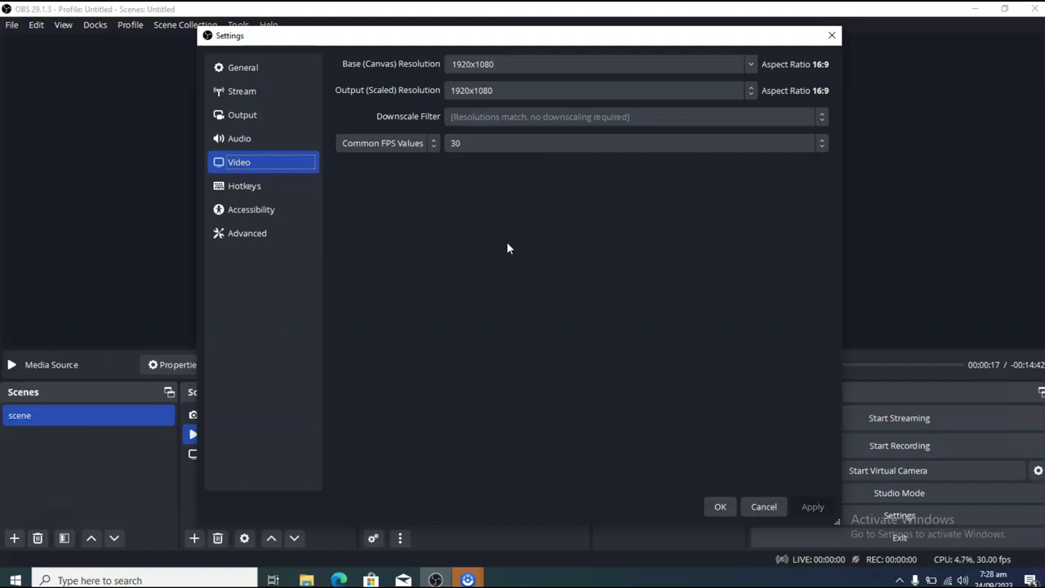
click(483, 153)
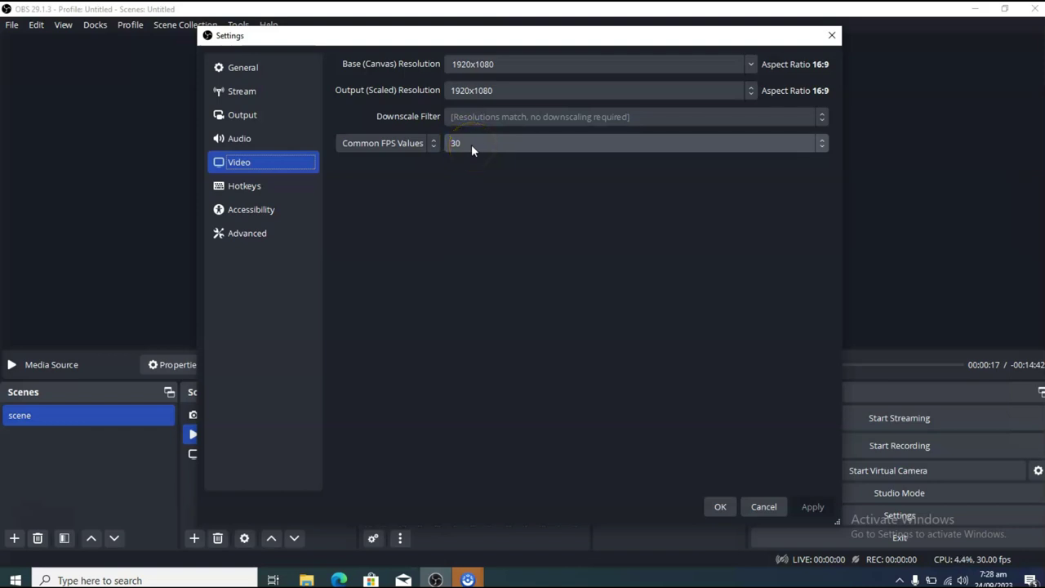
click(471, 145)
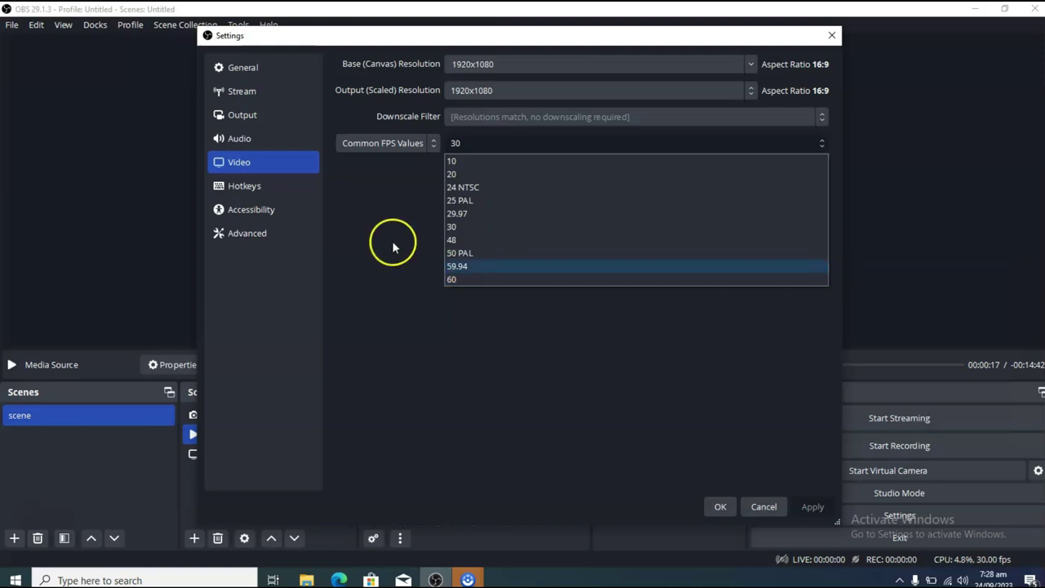
click(382, 219)
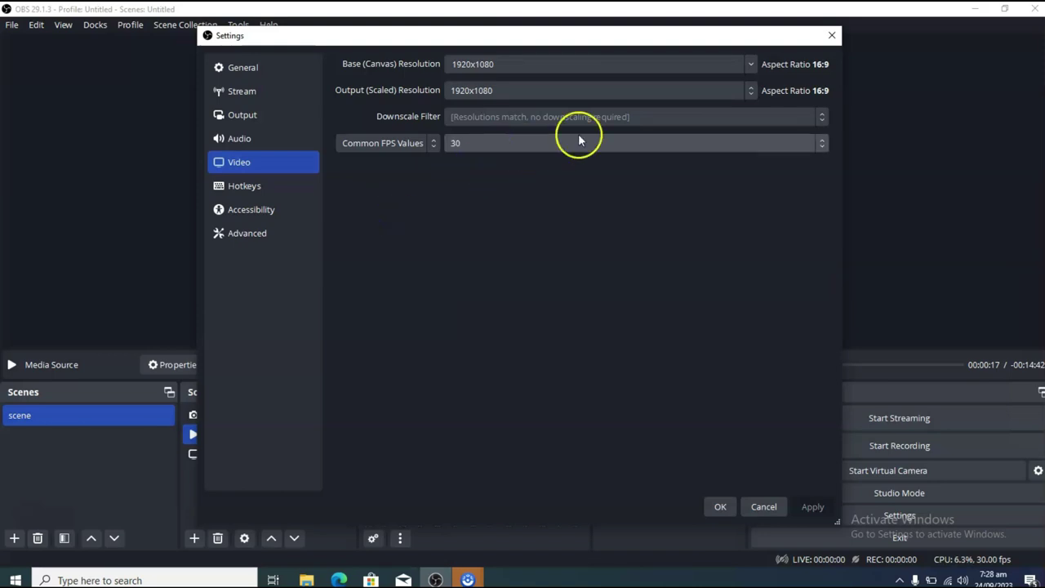
Step: Set the Base (Canvas) Resolution to 1600x900
click(611, 63)
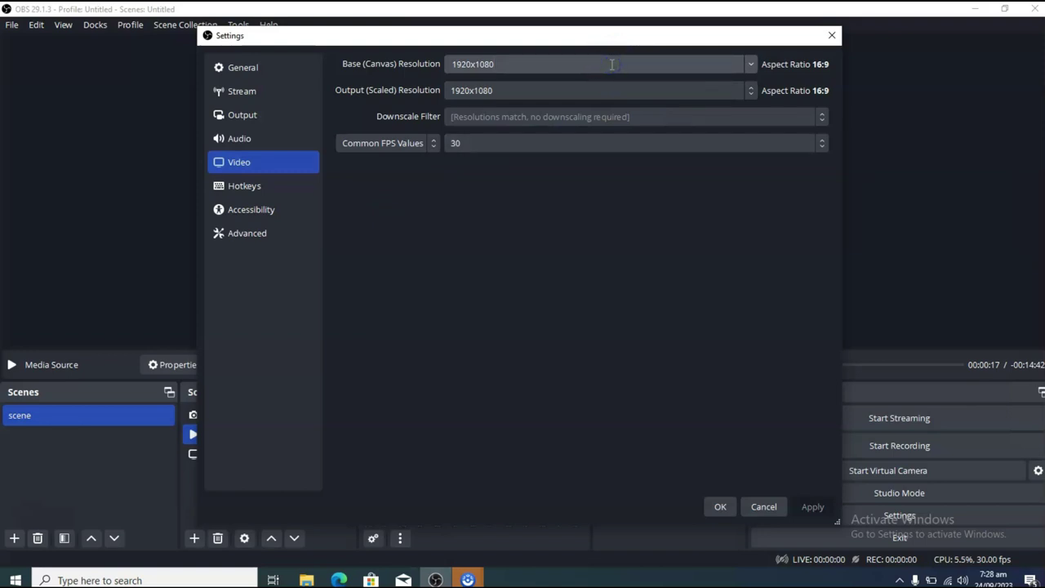
click(749, 65)
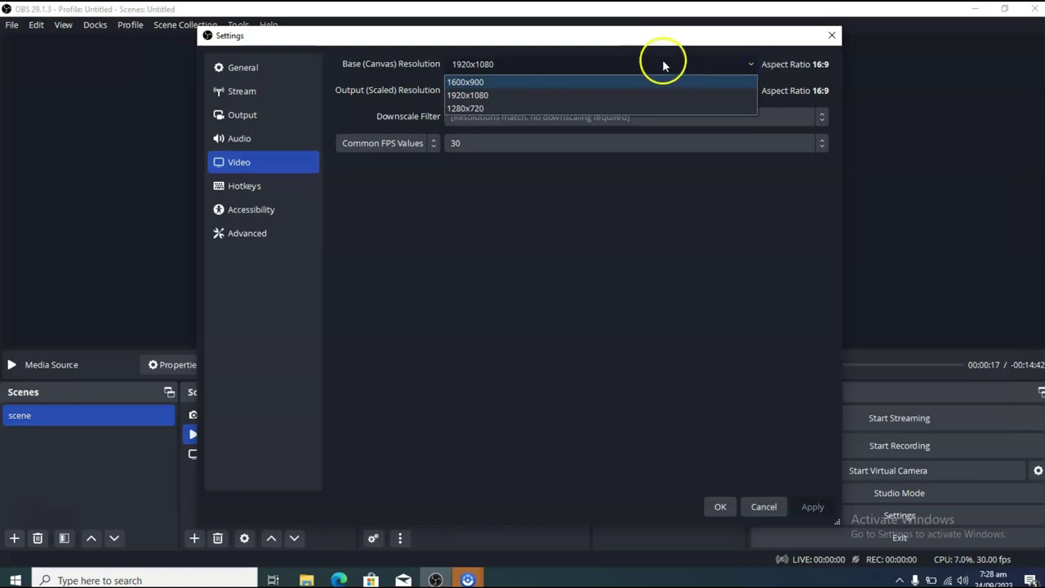
click(539, 81)
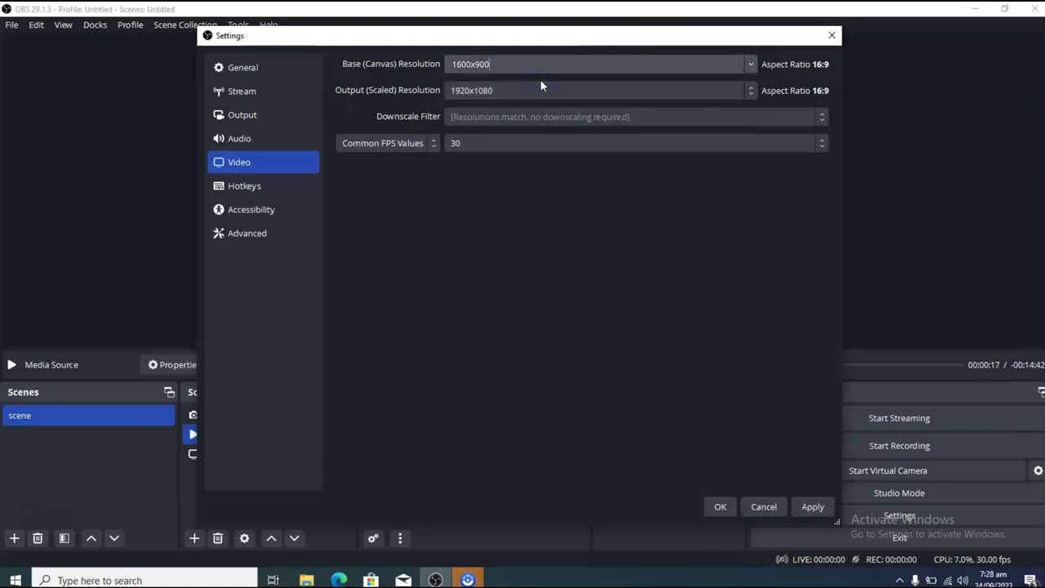
Step: Confirm in Windows Display settings that resolution is 1600 × 900, then return to OBS
key(super+d)
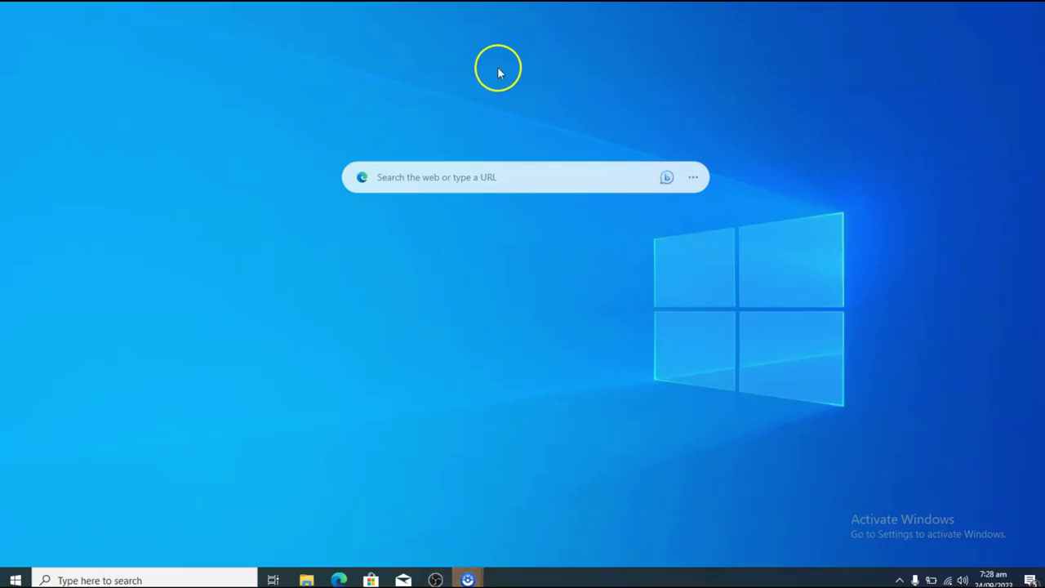
right_click(188, 373)
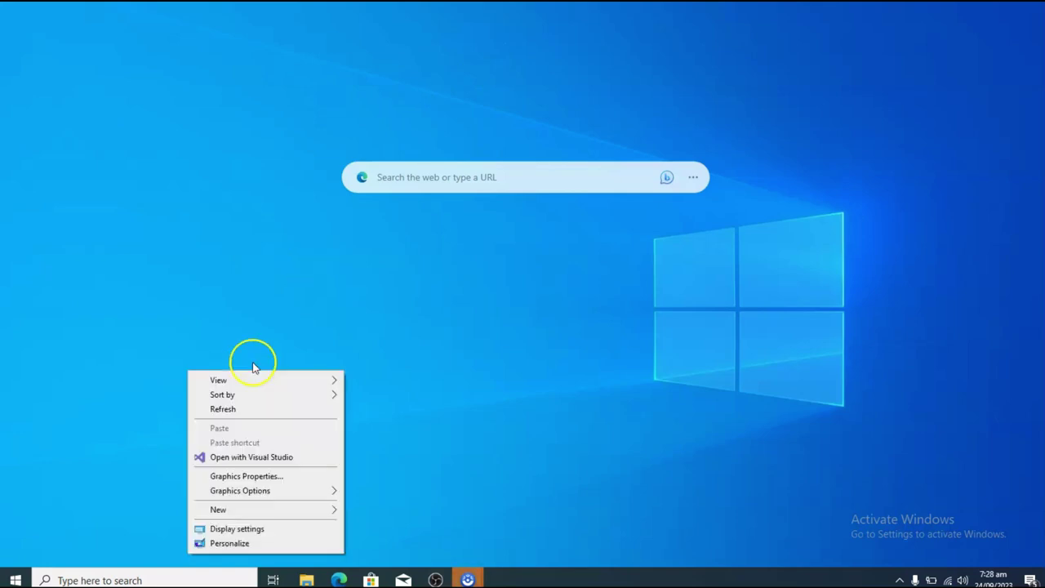
click(221, 529)
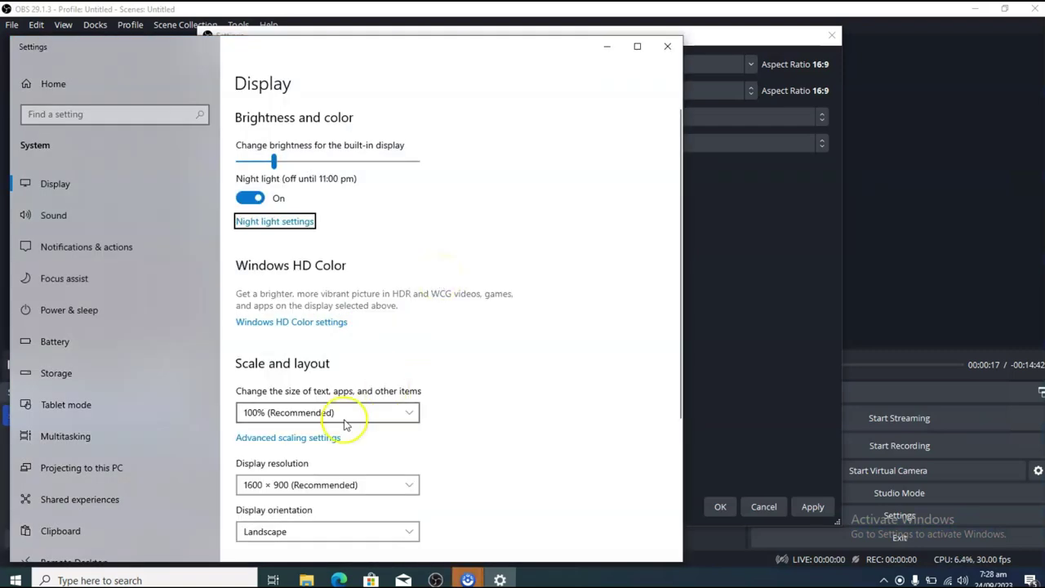
click(301, 488)
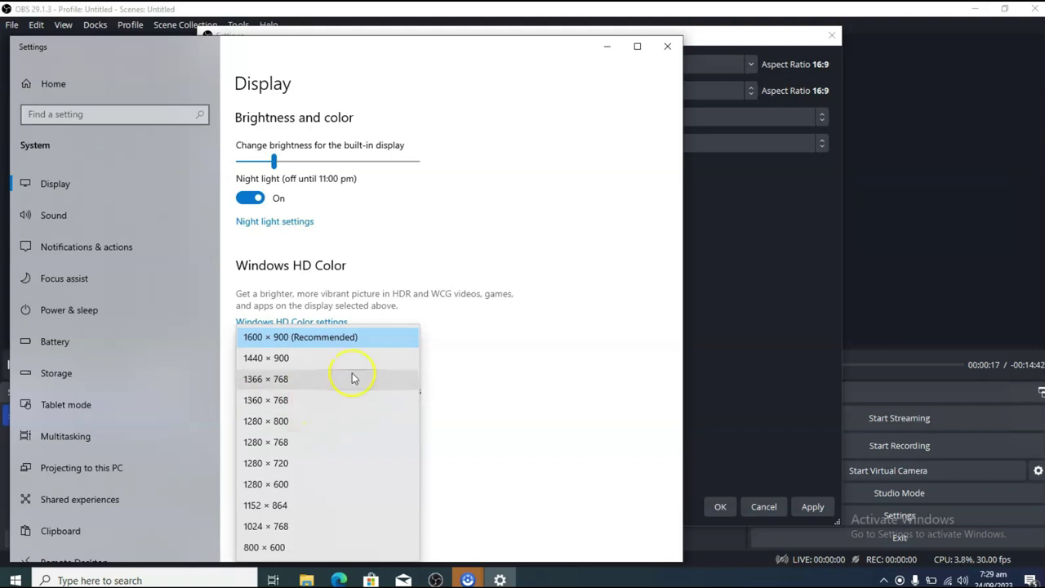
click(537, 409)
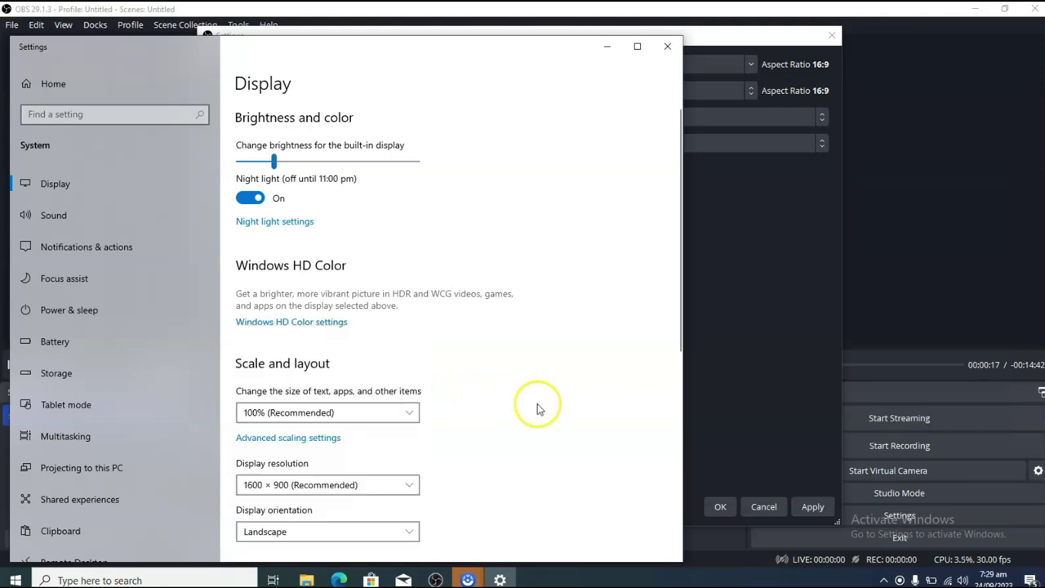
click(343, 485)
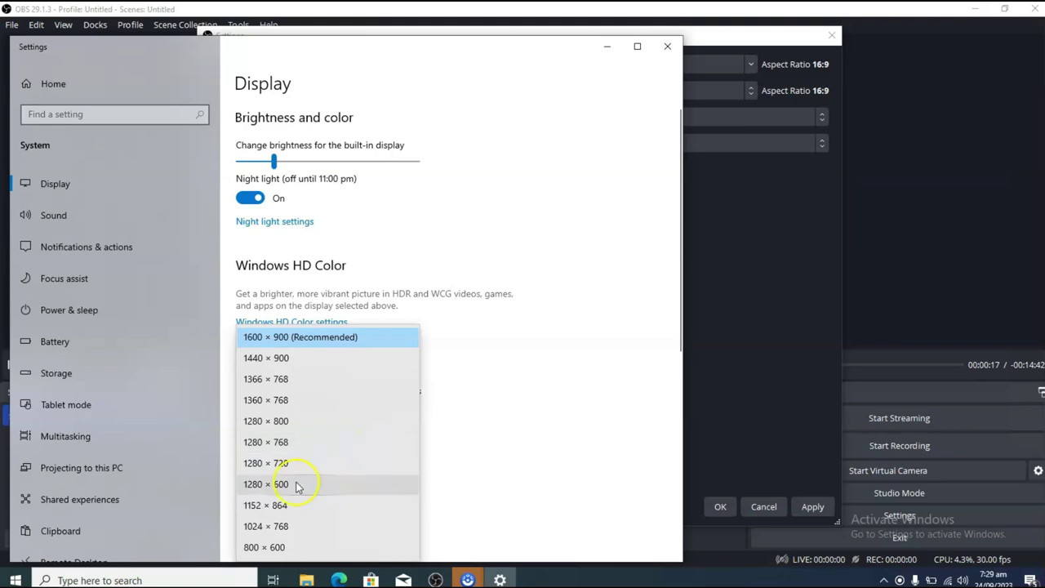
click(519, 413)
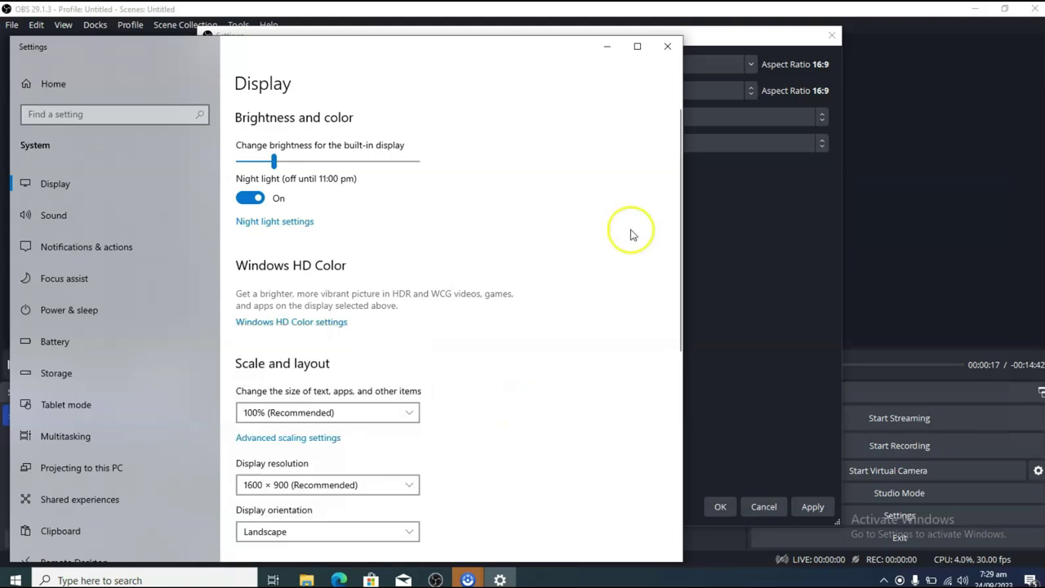
click(748, 155)
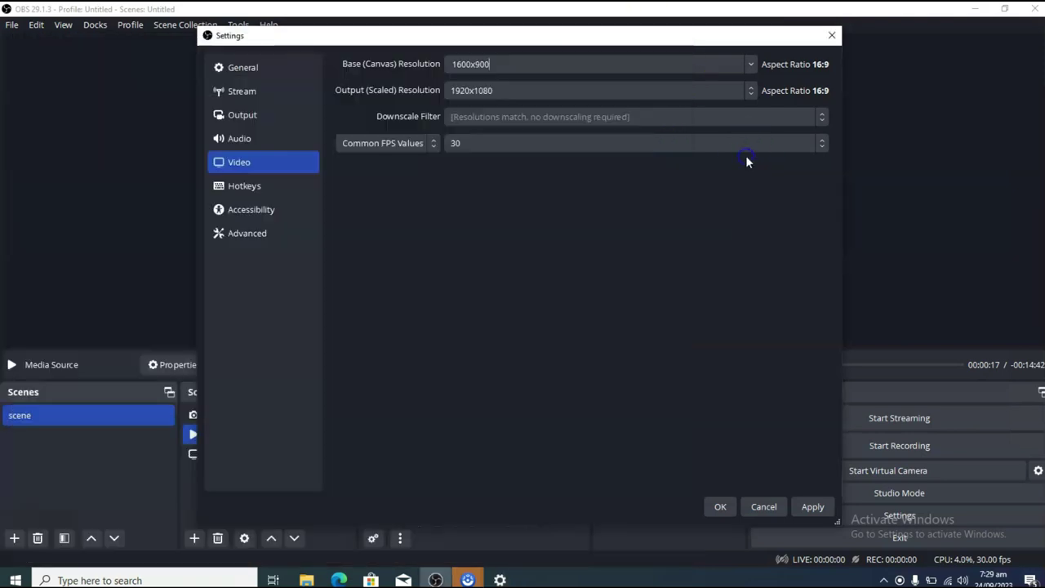
Step: Change the Base (Canvas) Resolution to 1920x1080
double_click(559, 63)
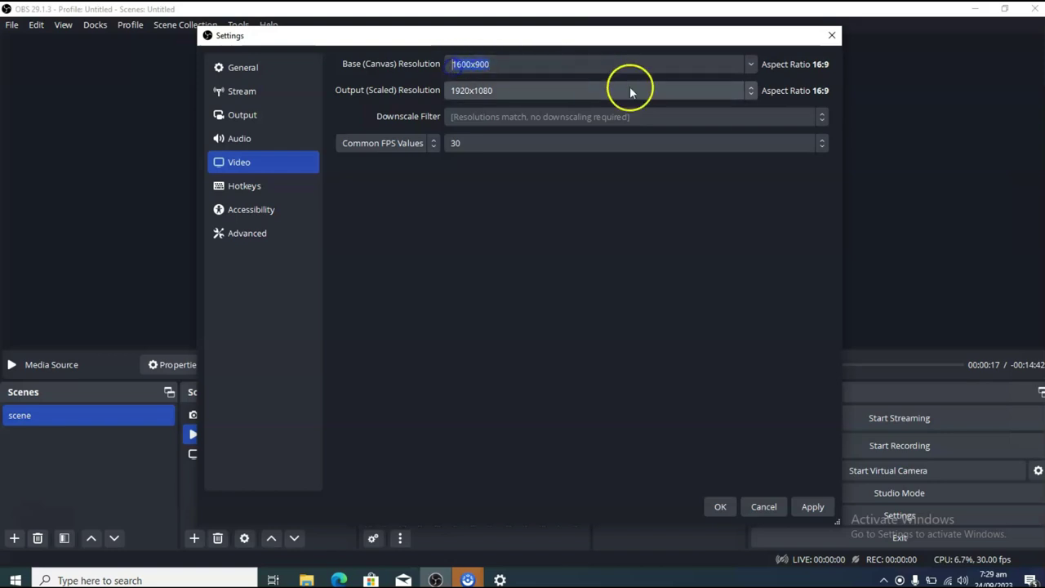
click(750, 64)
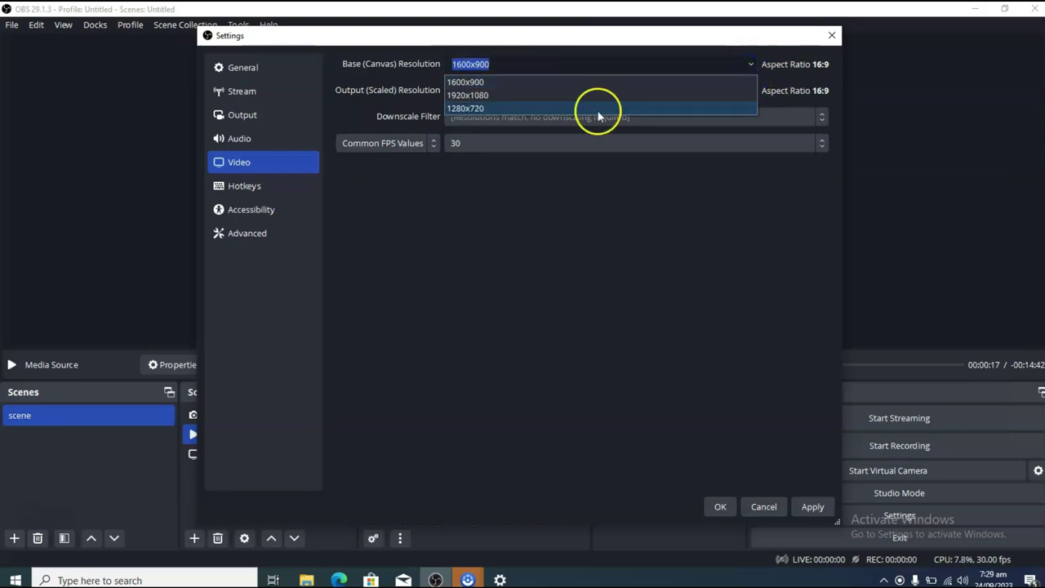
click(508, 98)
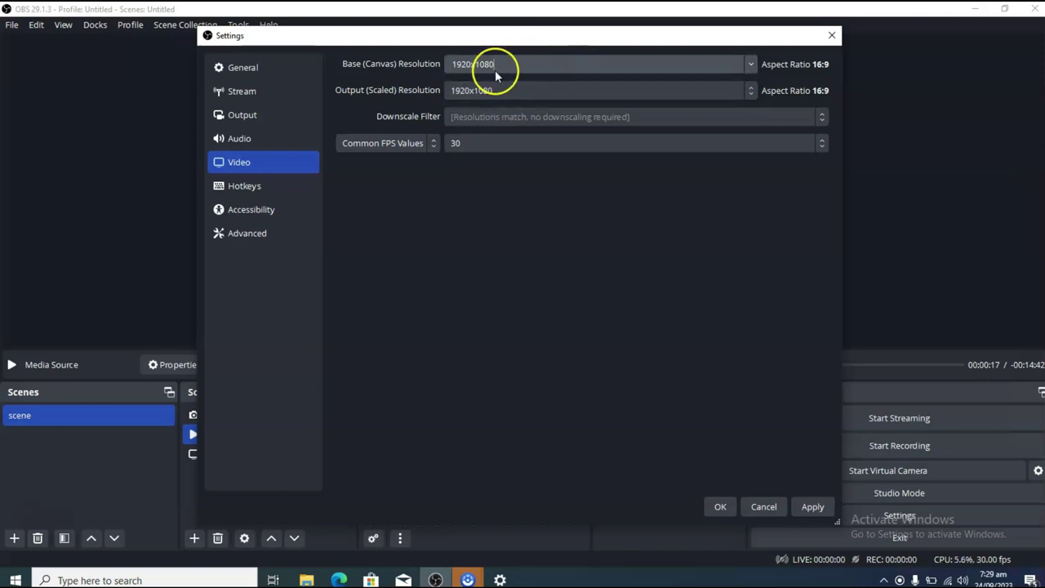
Step: Review the Audio settings, leaving the microphone unchanged, then the Output settings
click(246, 143)
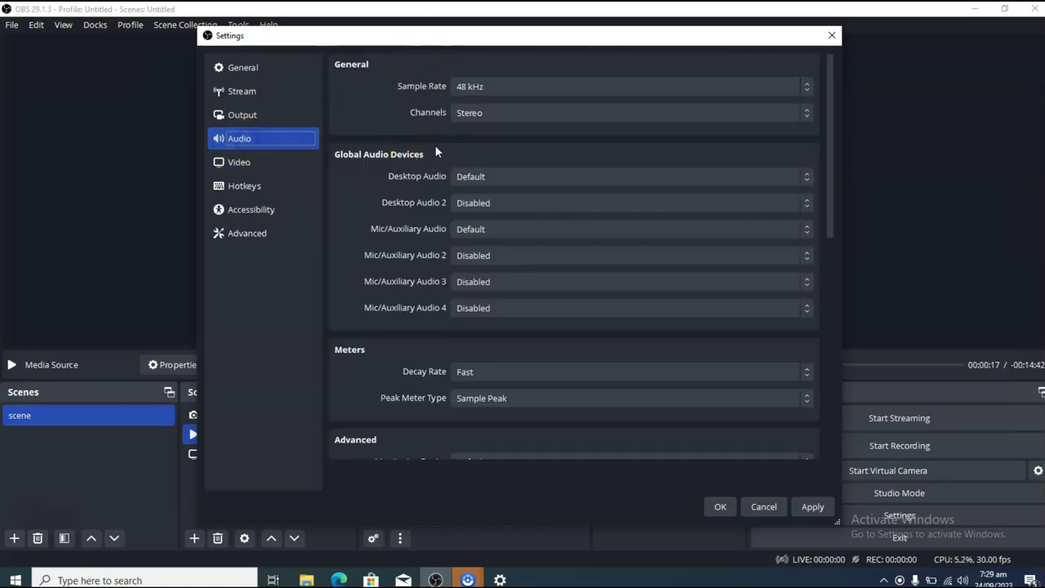
click(496, 175)
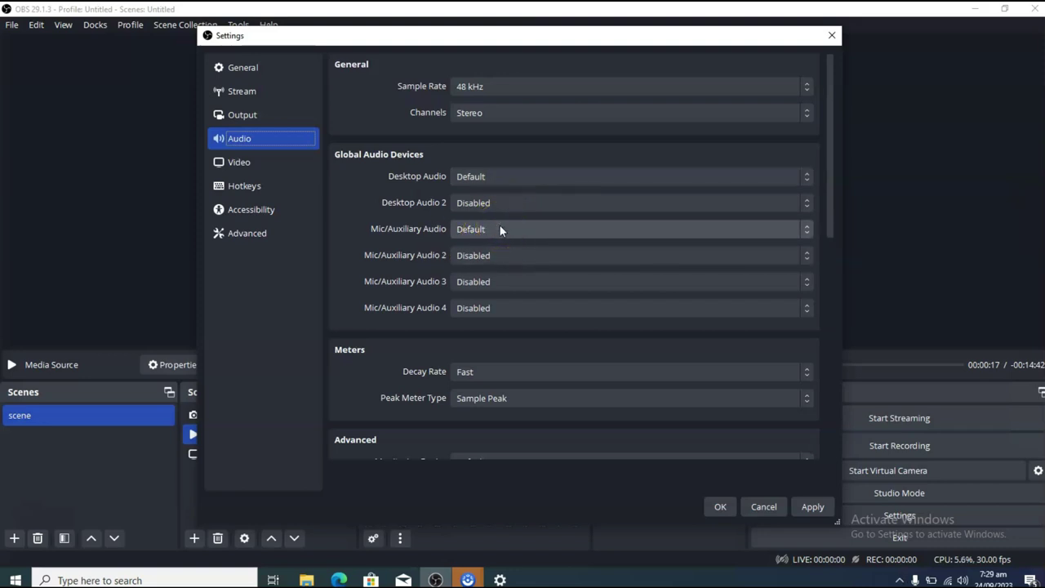
click(258, 115)
click(500, 229)
click(359, 223)
click(276, 127)
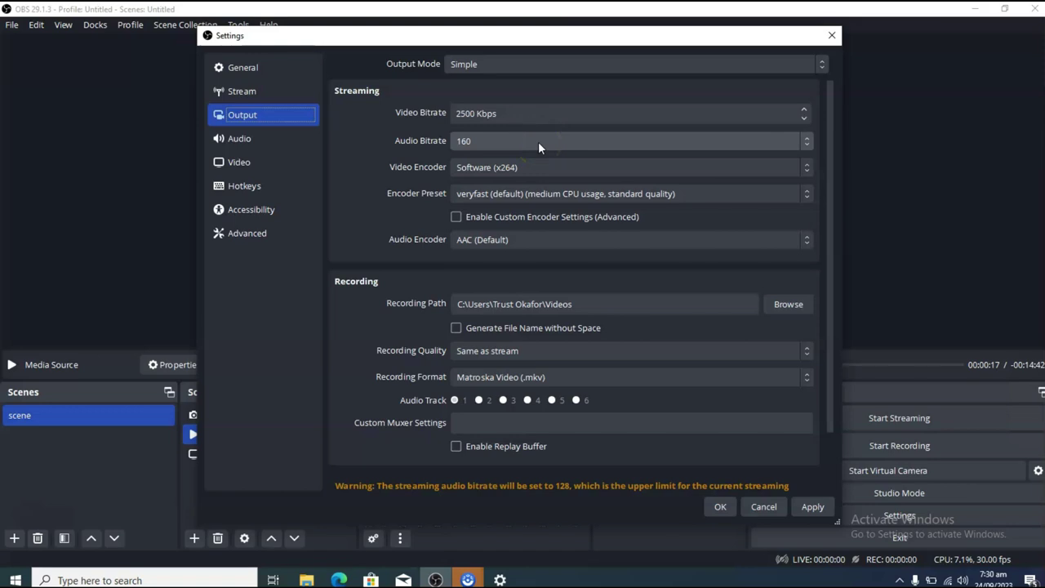
Step: Move from the Output page to the Stream settings, showing Facebook Live with the Default server
drag(829, 148, 828, 85)
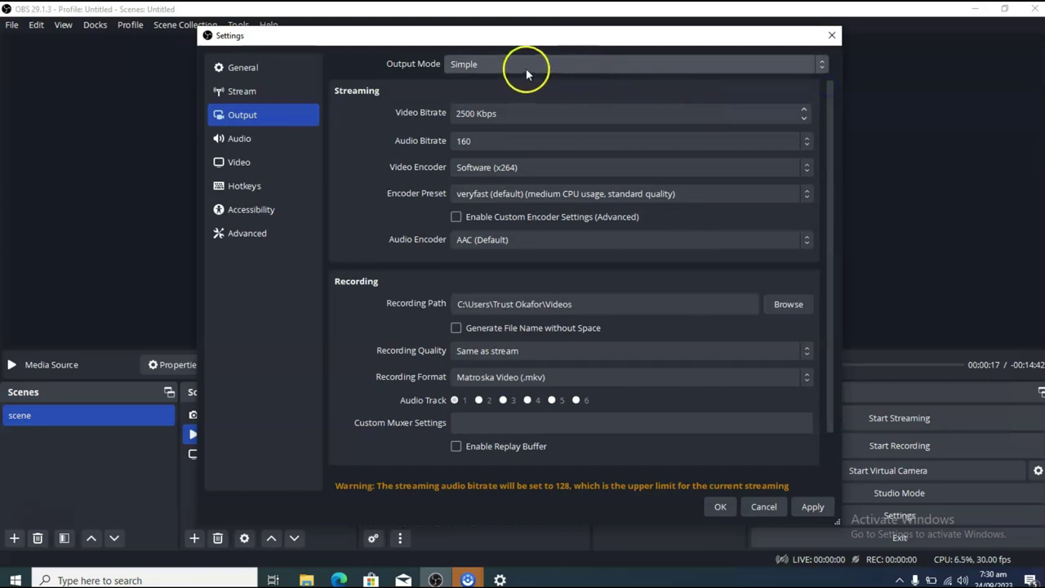
click(259, 98)
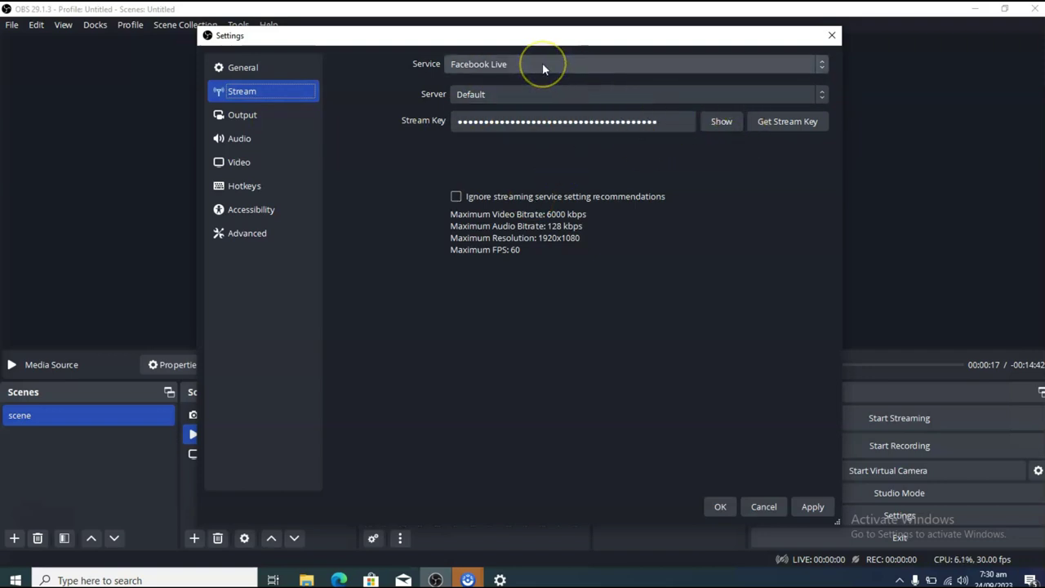
Step: Try Twitch as the service, return to Facebook Live, focus the stream key field, and go to Chrome
click(504, 67)
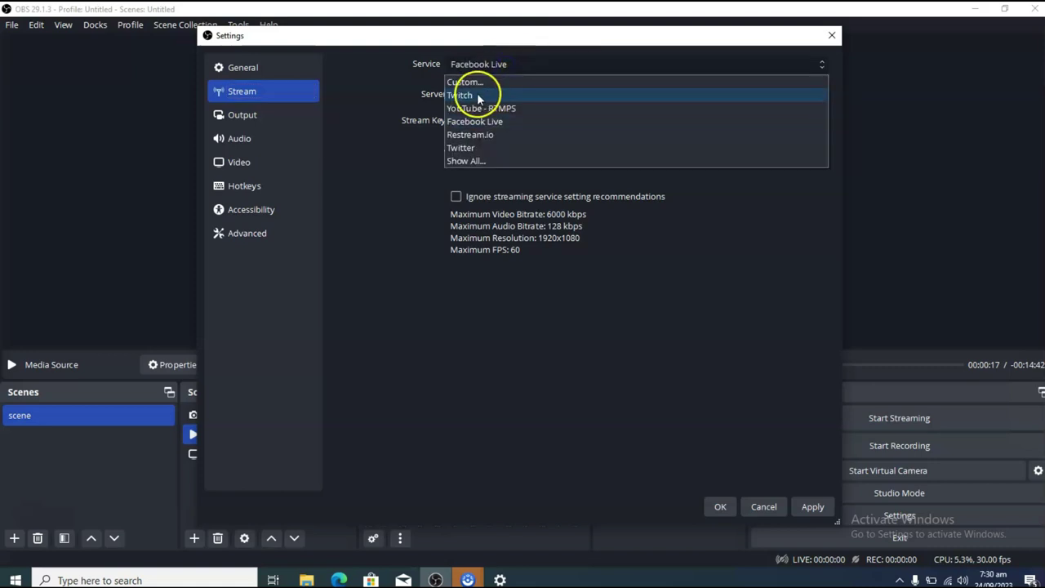
click(475, 95)
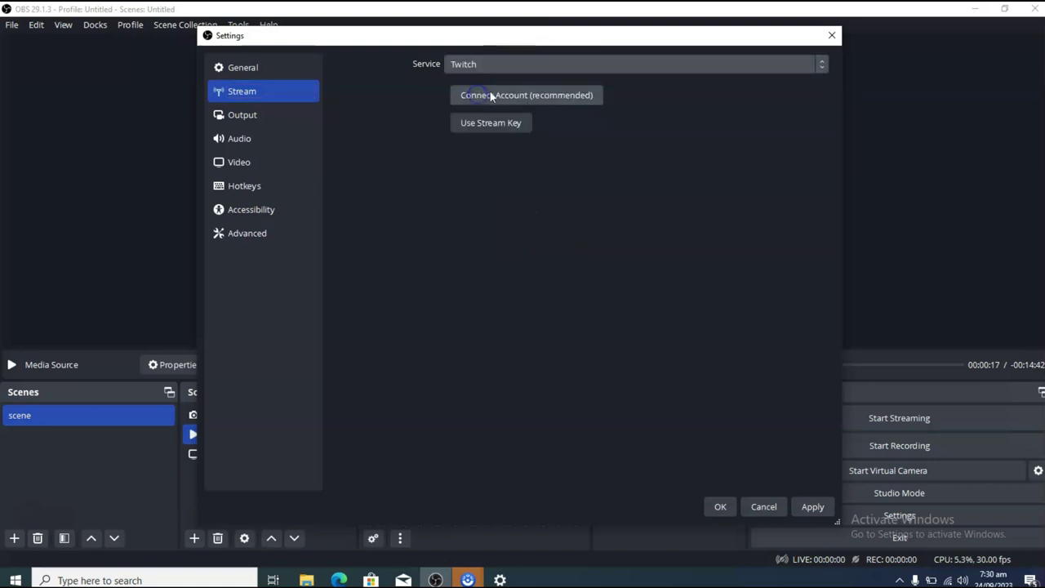
click(529, 65)
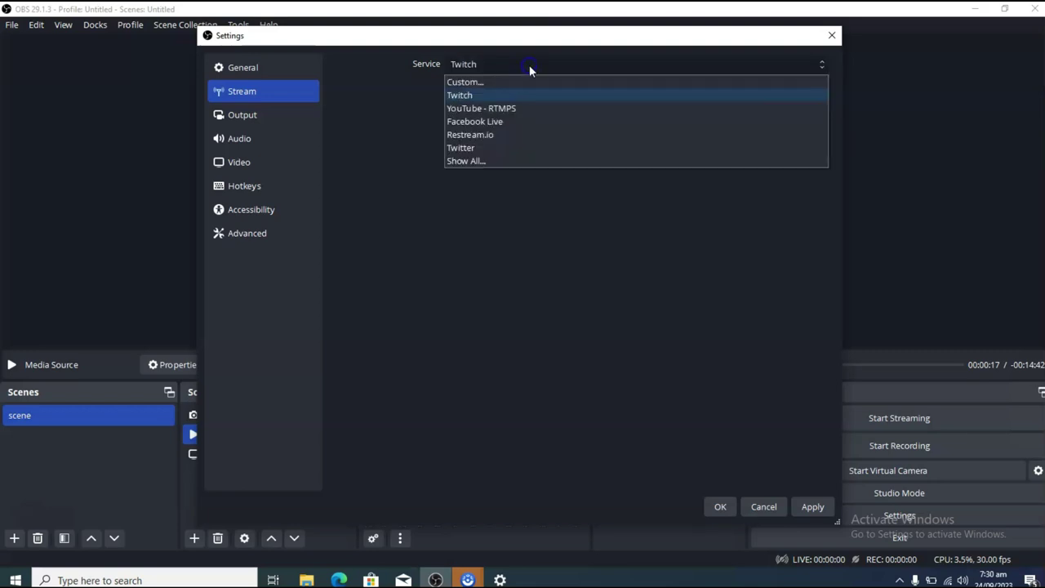
click(479, 122)
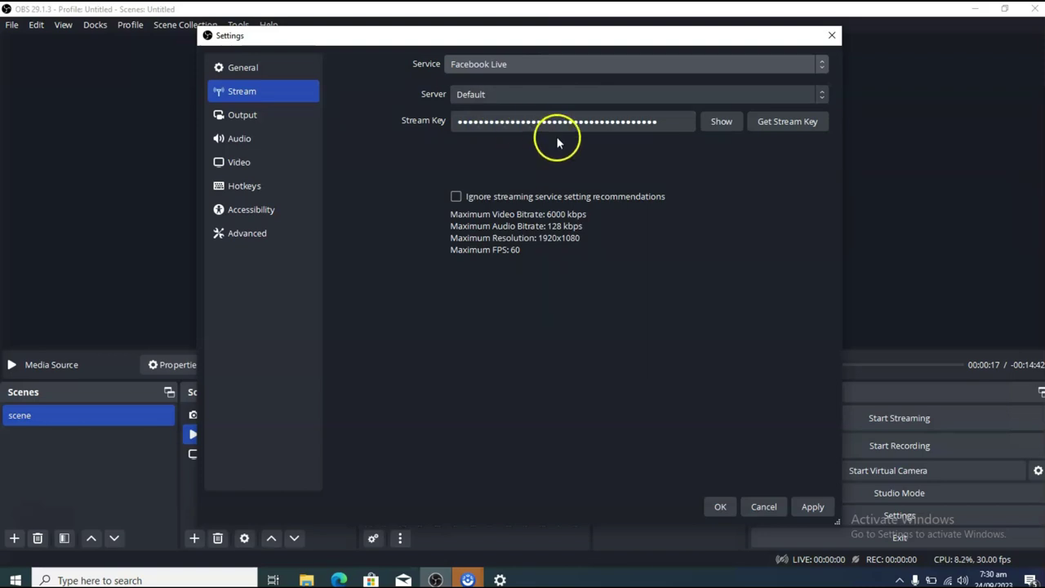
click(671, 131)
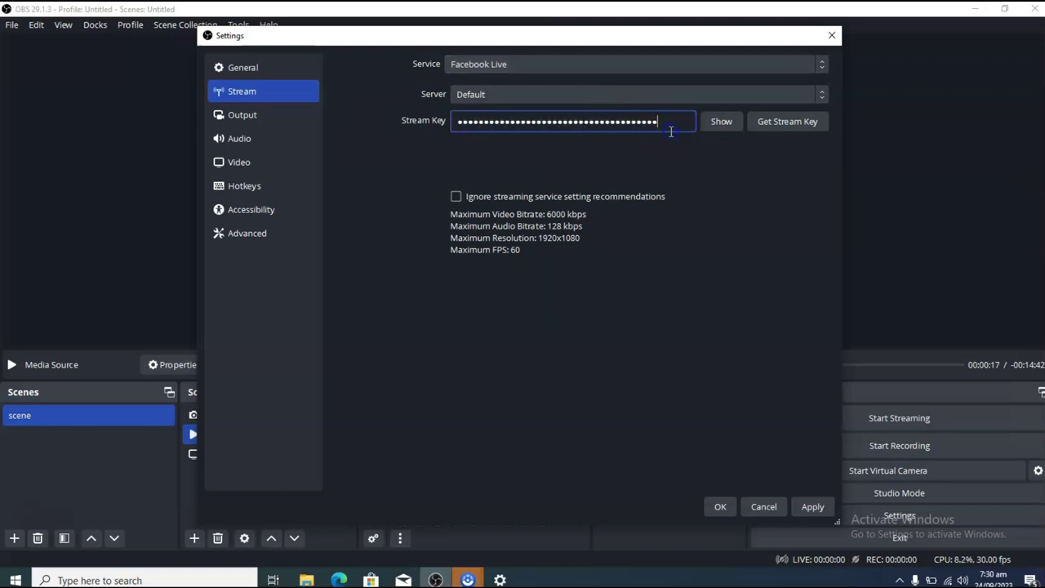
click(566, 136)
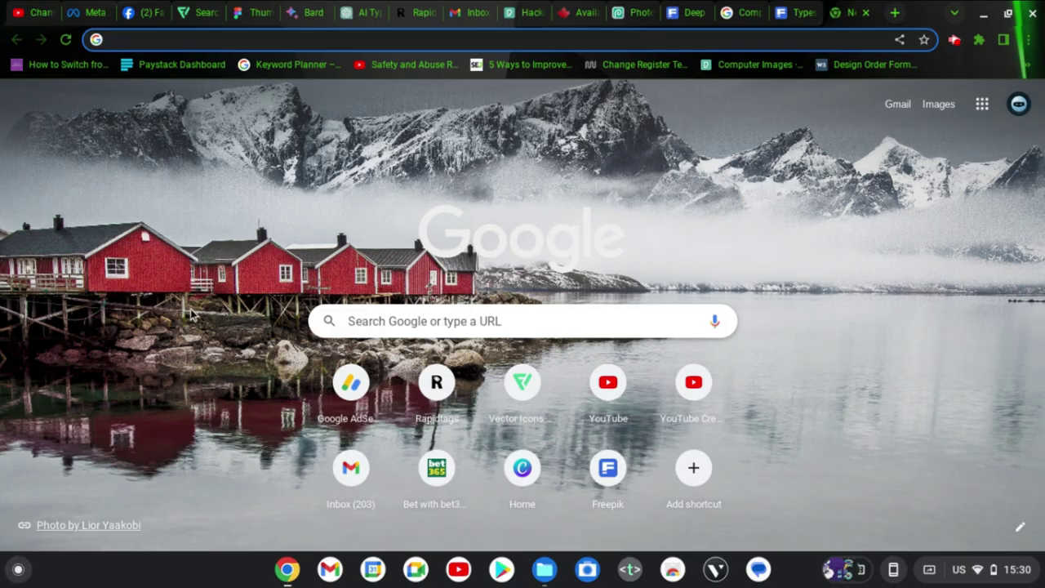
Step: From the Facebook home feed, start a new live video and choose Go live
click(91, 10)
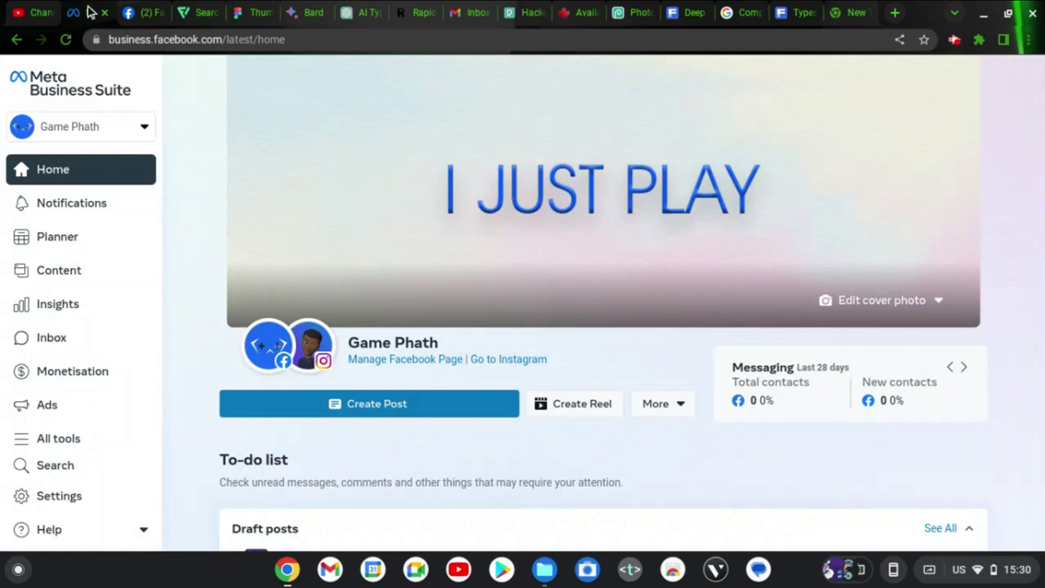
click(135, 16)
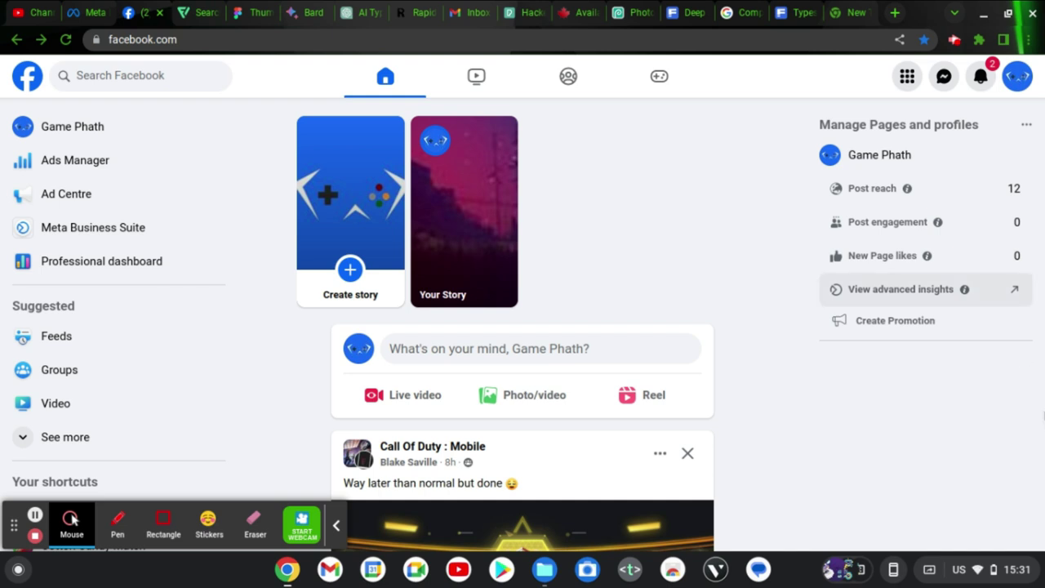
click(385, 398)
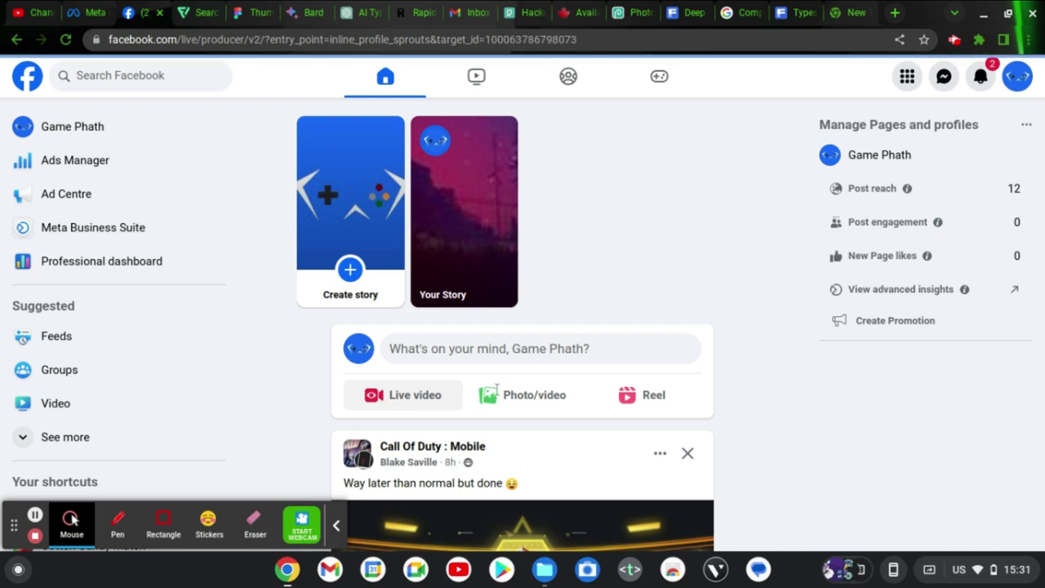
scroll(555, 271, down, 3)
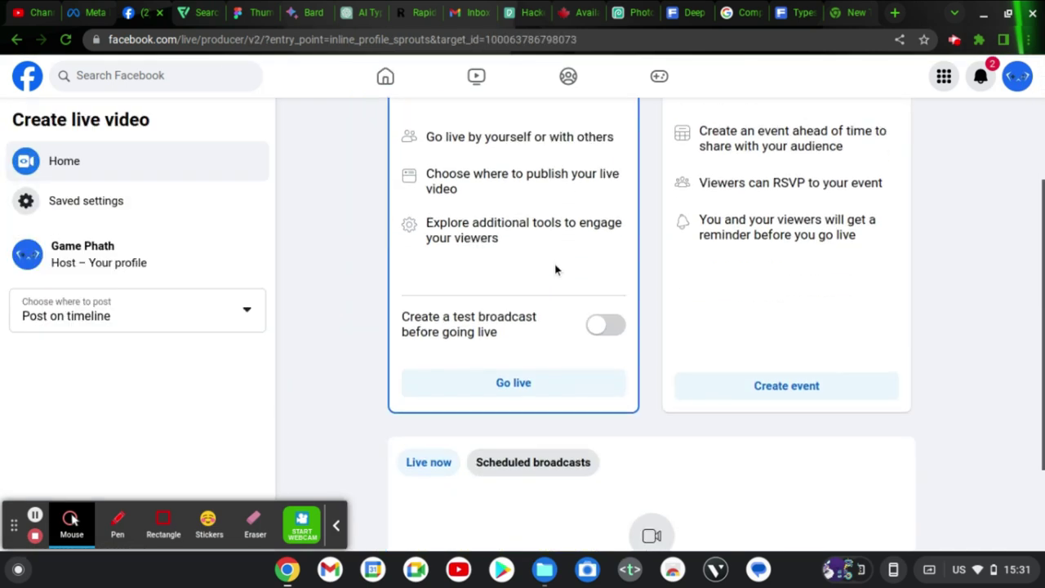
click(502, 315)
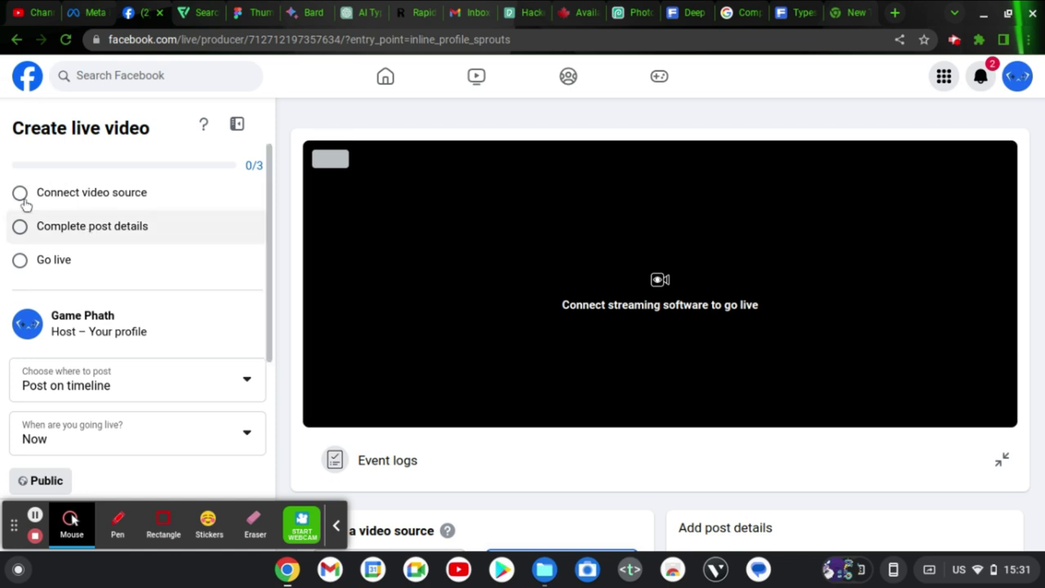
Step: Choose Streaming software as the video source and copy its stream key
click(104, 196)
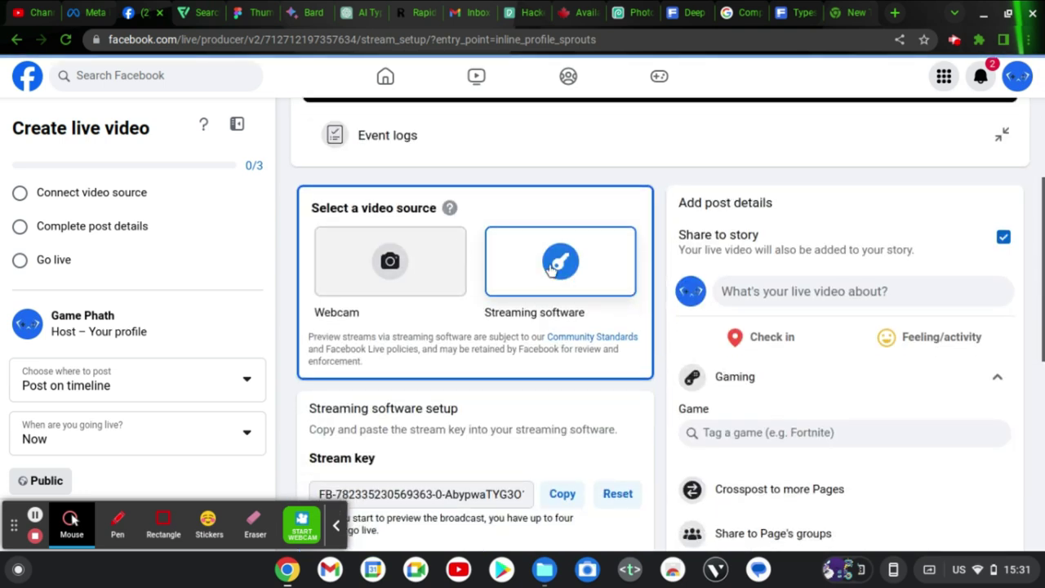
scroll(597, 299, down, 4)
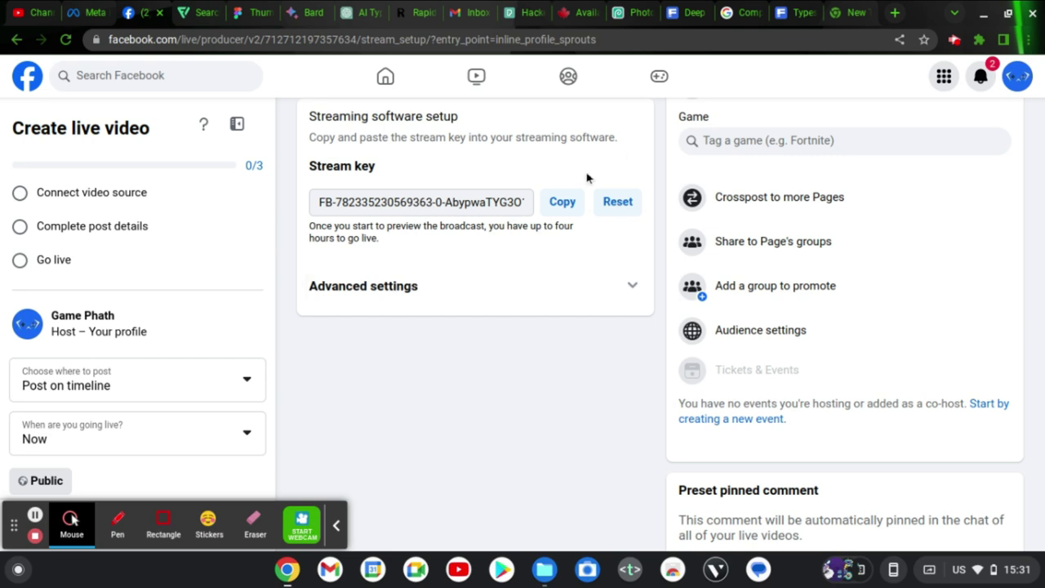
click(570, 208)
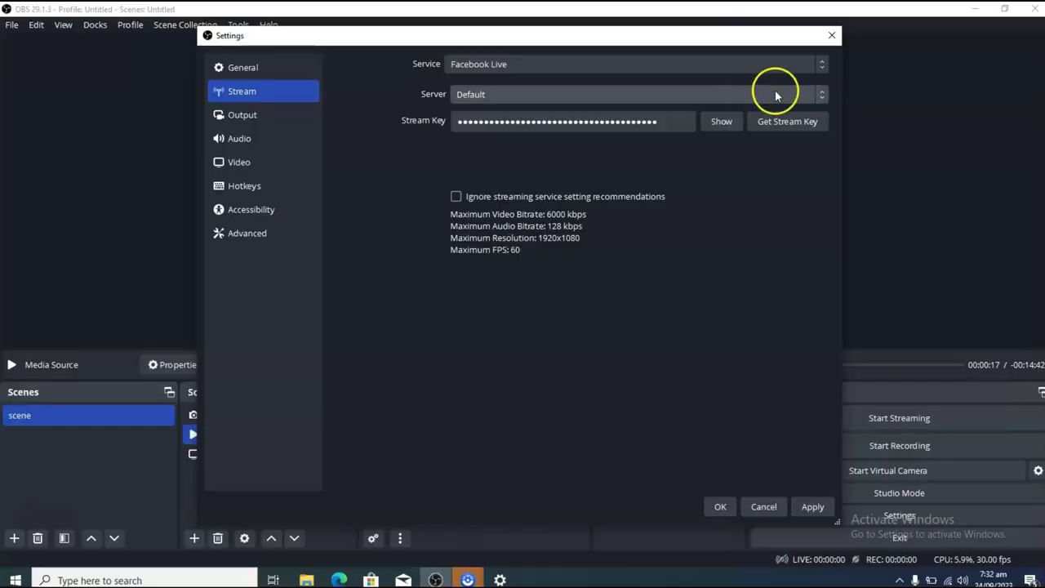
Step: Paste the Facebook stream key into OBS, apply and confirm the settings, then start streaming
click(681, 123)
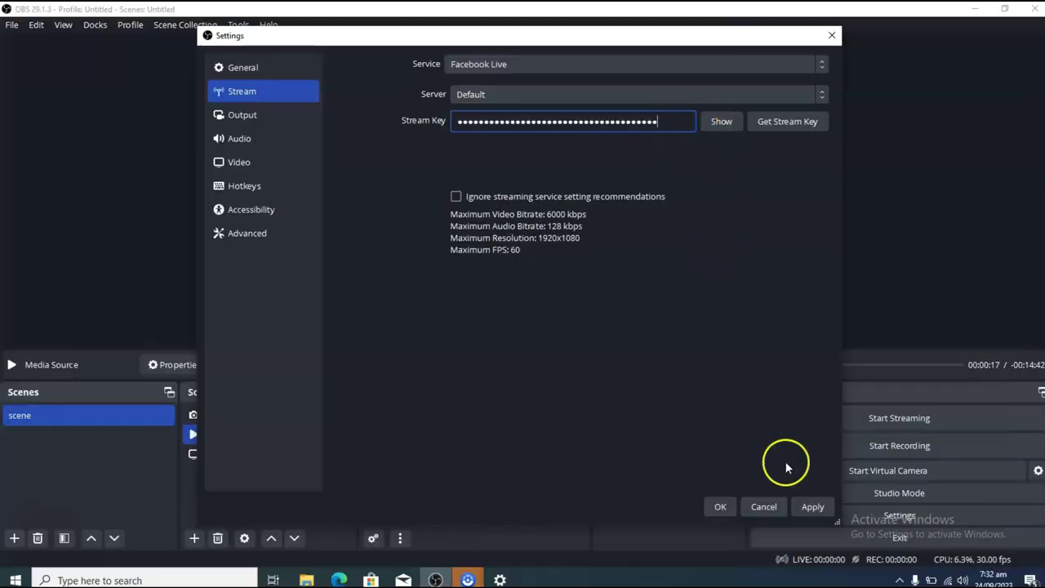
click(814, 508)
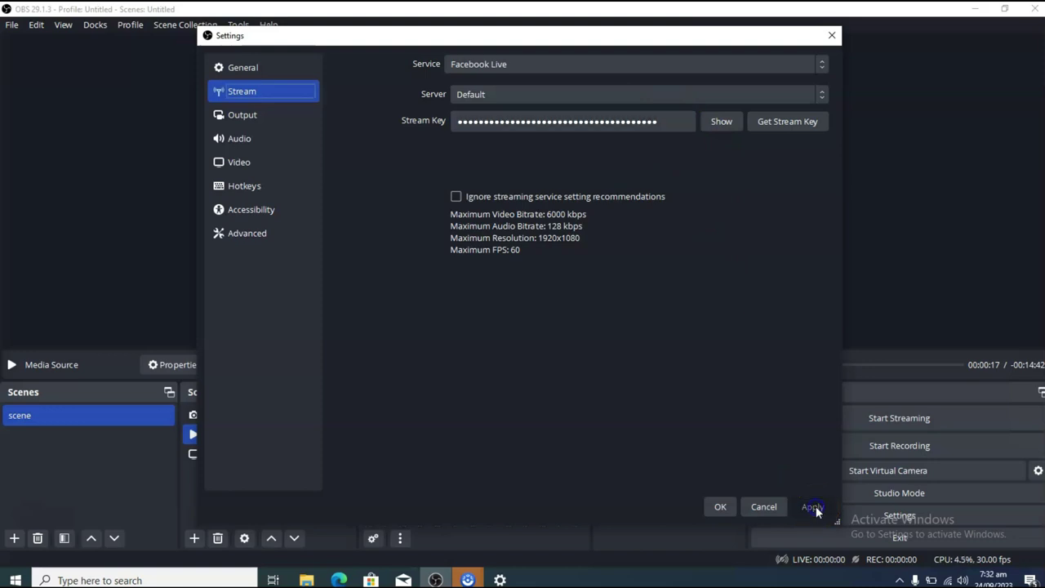
click(722, 508)
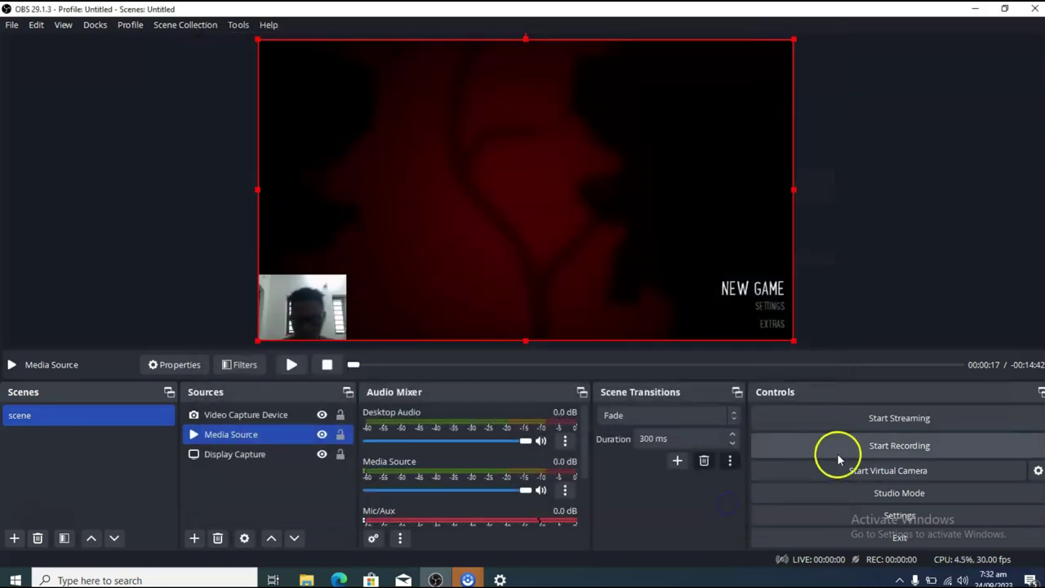
click(912, 419)
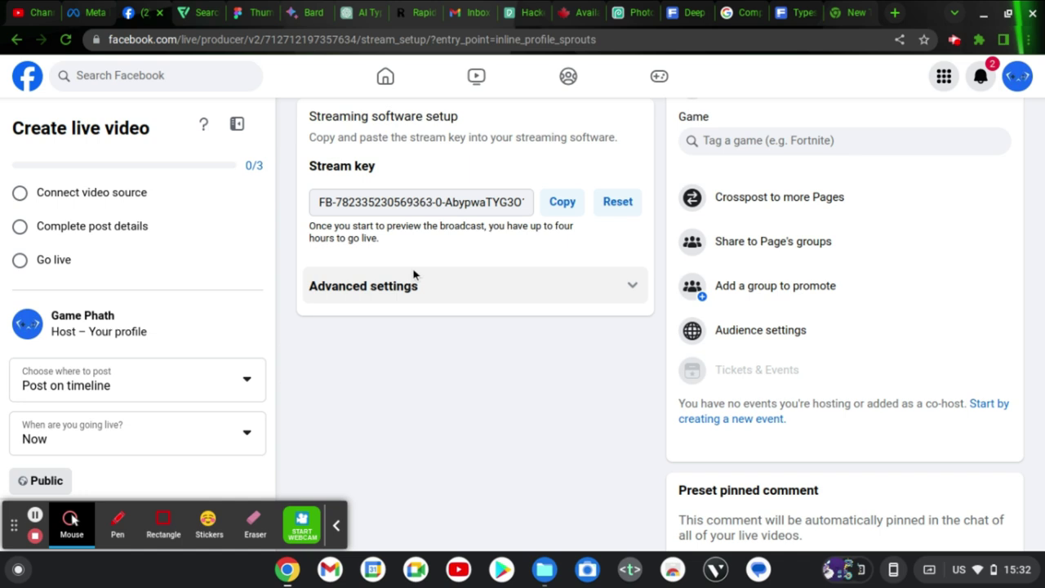
Step: Mark the video source connected, expand Advanced settings, and open the post details form
click(133, 196)
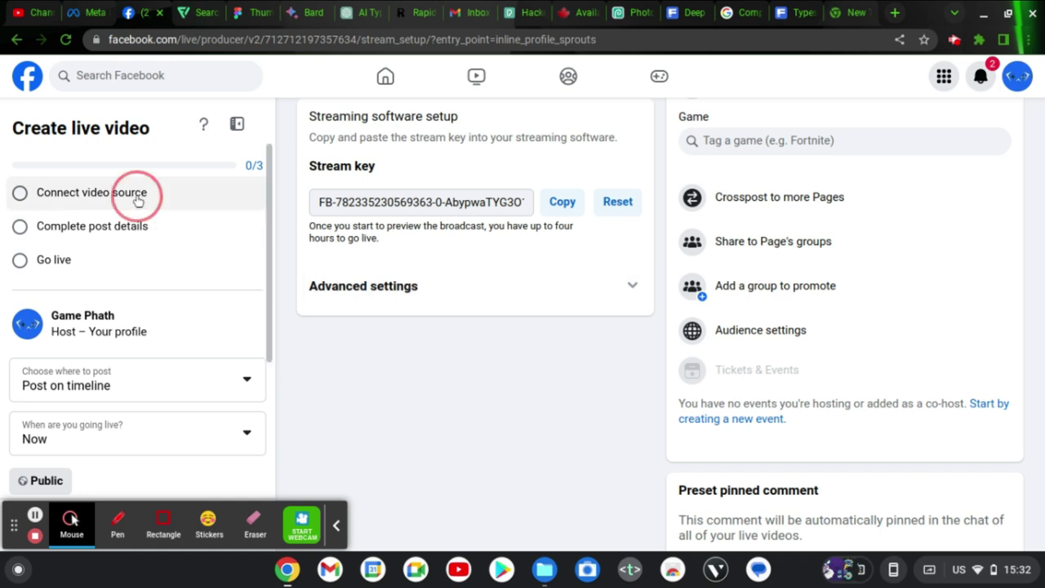
scroll(428, 256, down, 1)
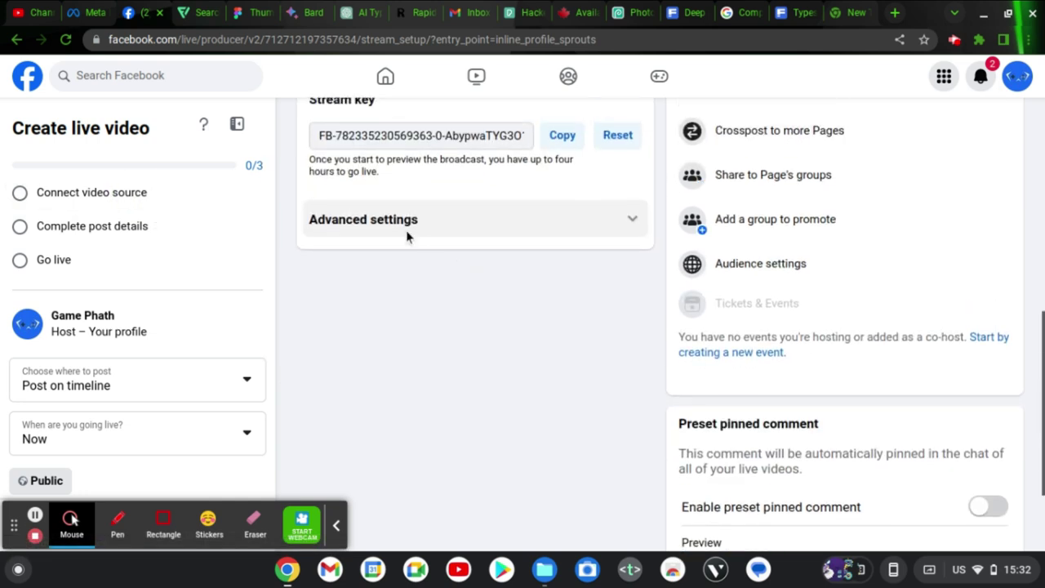
click(401, 231)
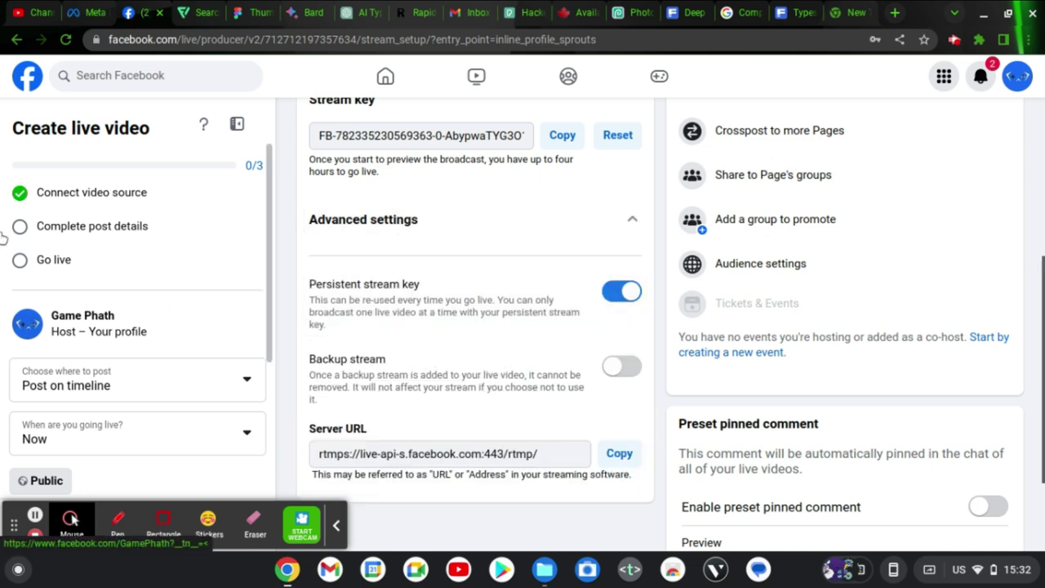
click(70, 227)
scroll(909, 251, up, 4)
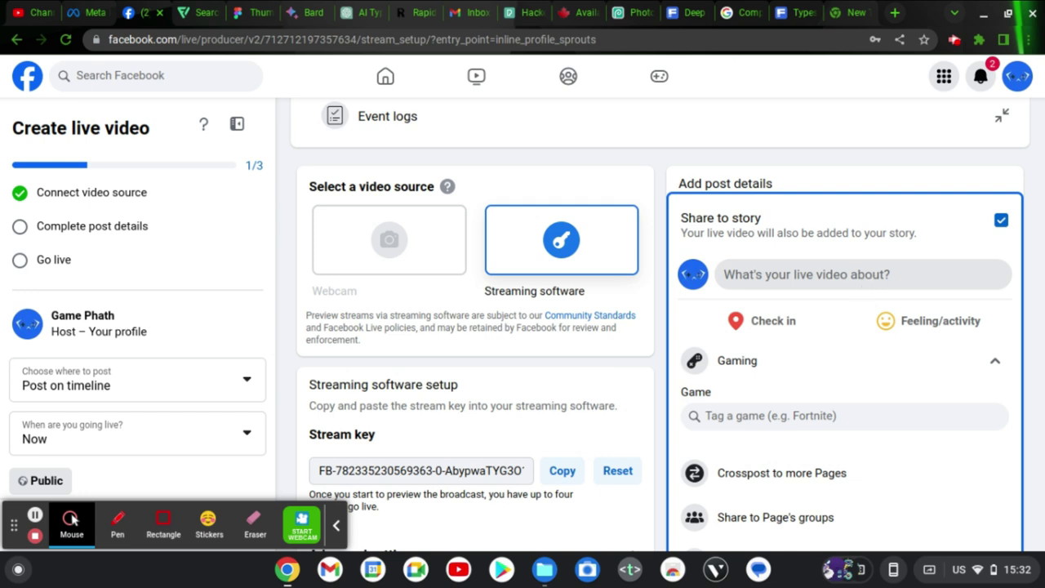
click(863, 282)
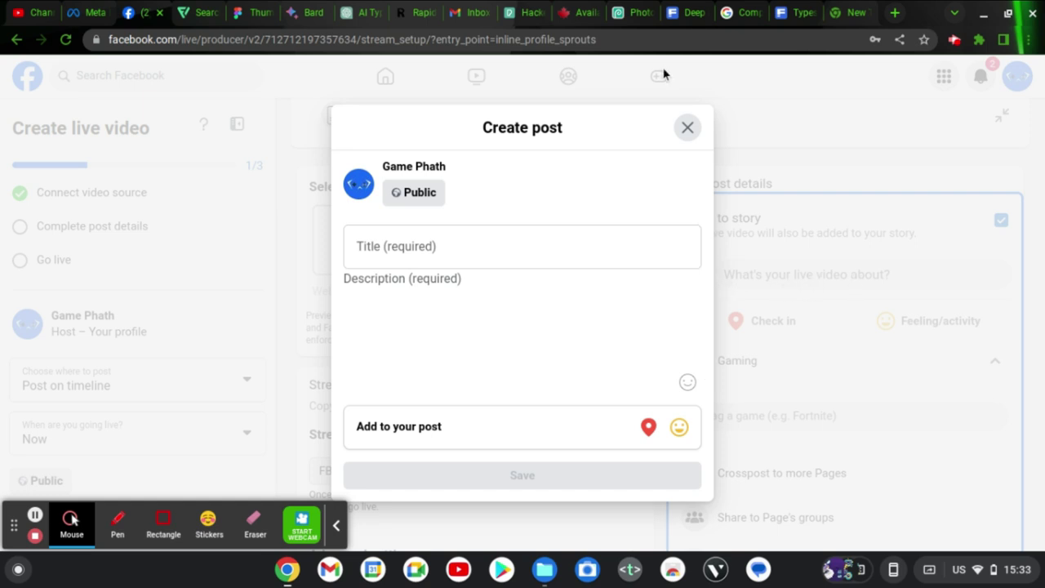
Step: Reopen the Create post form and enter the title 'Endling Gamplay Rewatch'
click(689, 129)
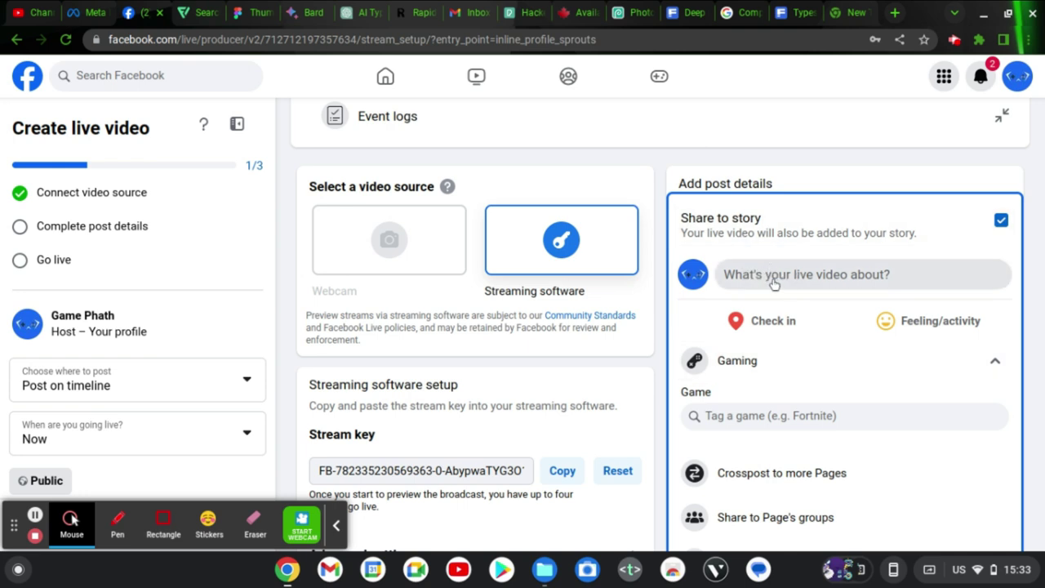
click(773, 281)
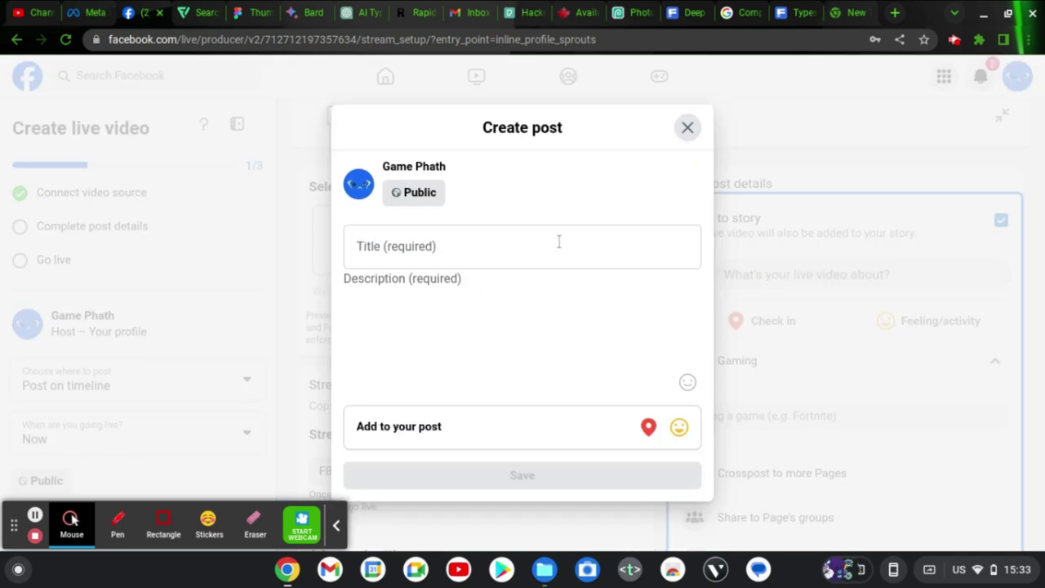
click(470, 250)
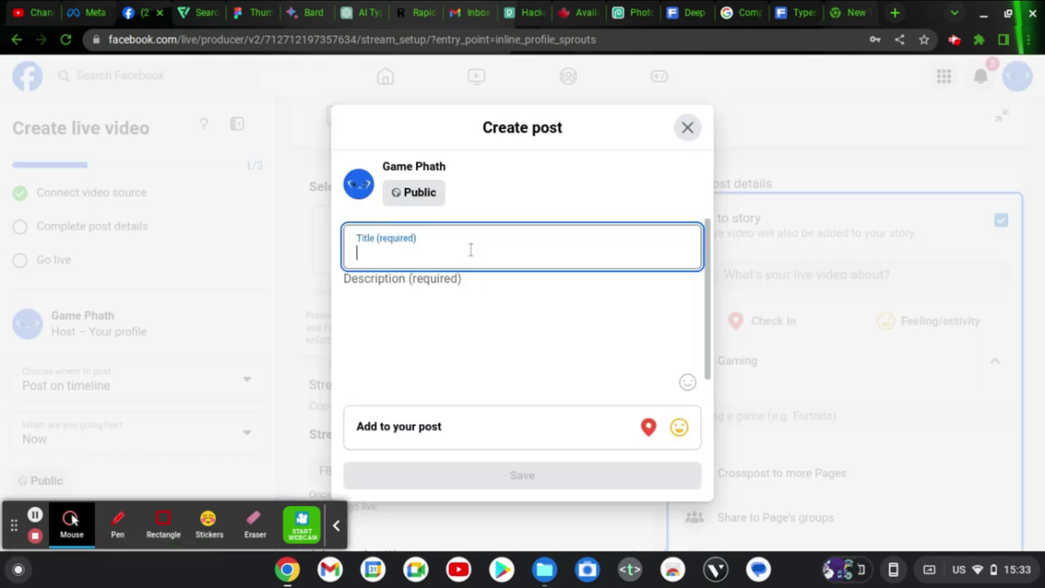
text(End)
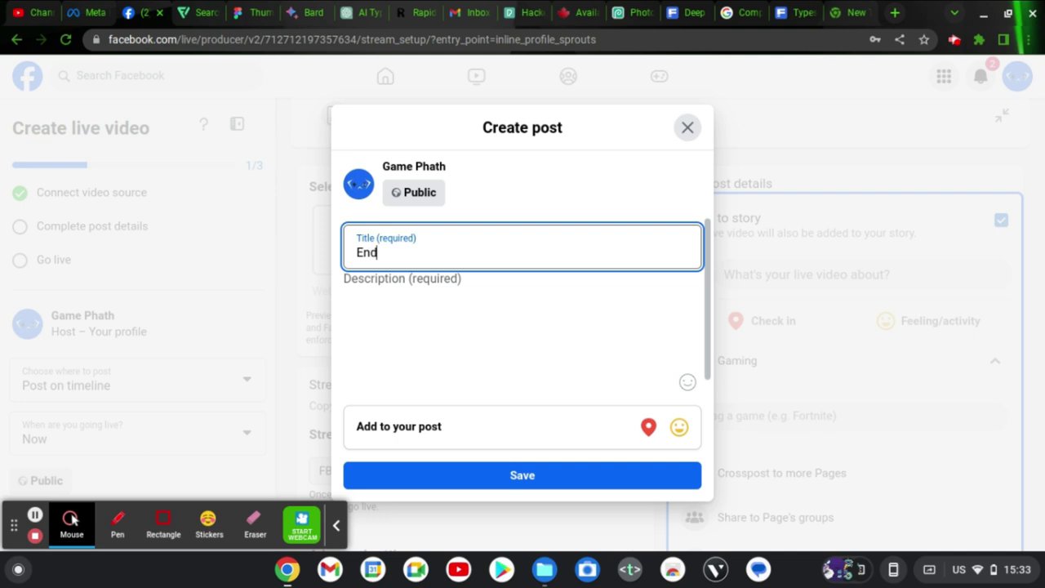
text(ling Gample ay Re)
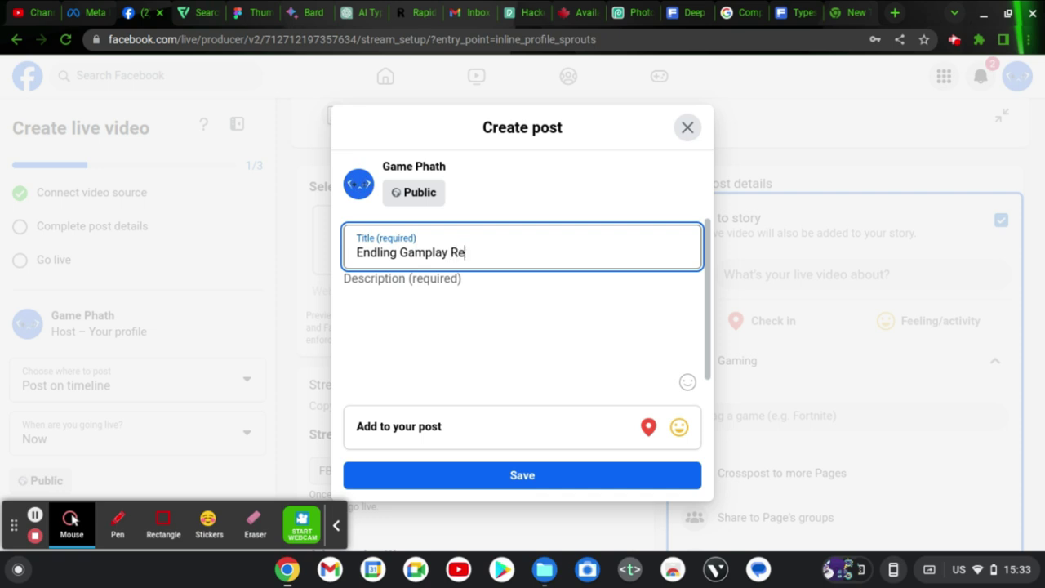
text(watch)
Step: Add the description 'my game play started endling' and save the post details
click(425, 288)
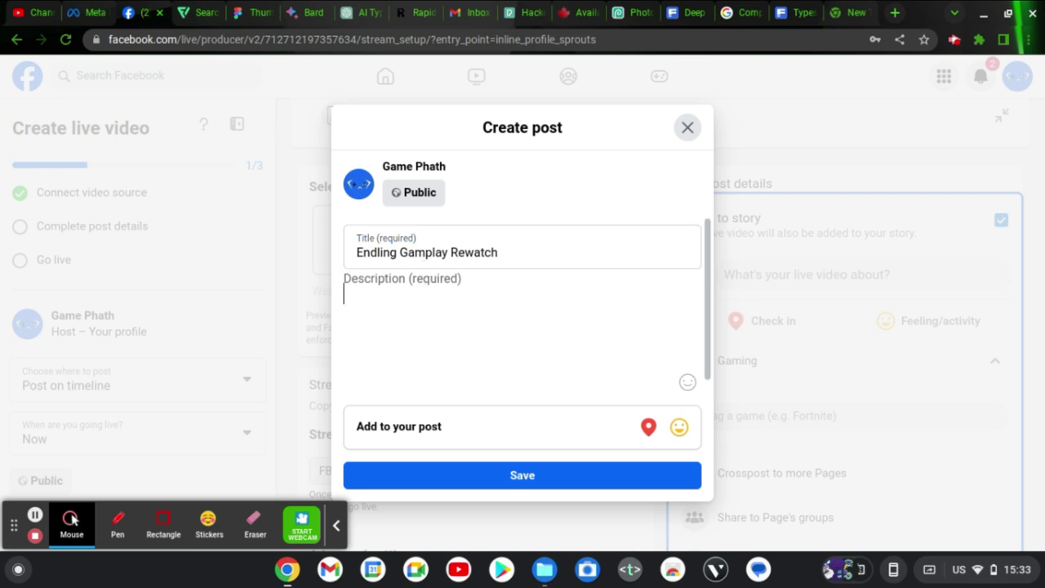
text(my game pla )
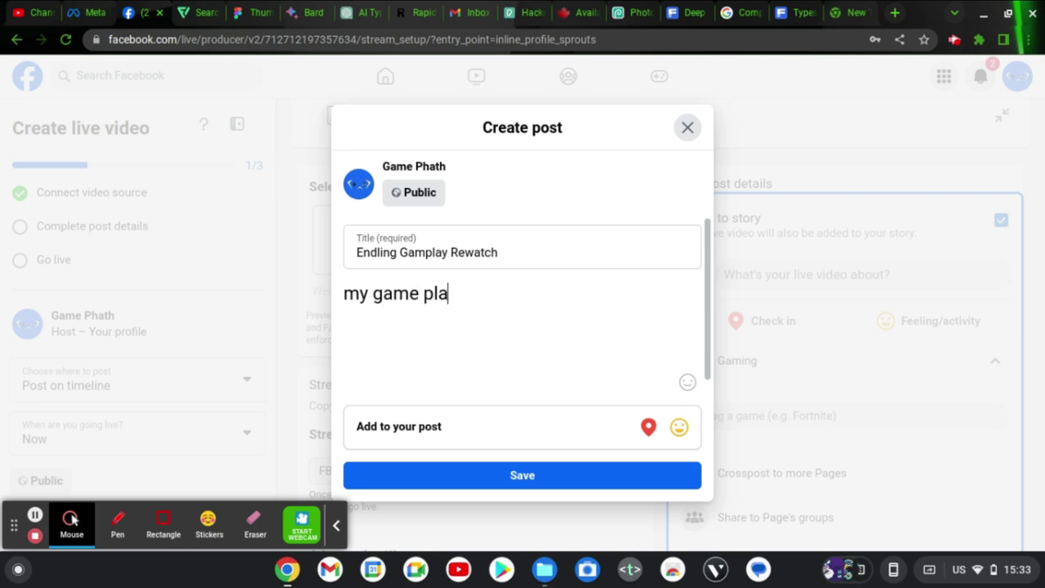
text(ystarte)
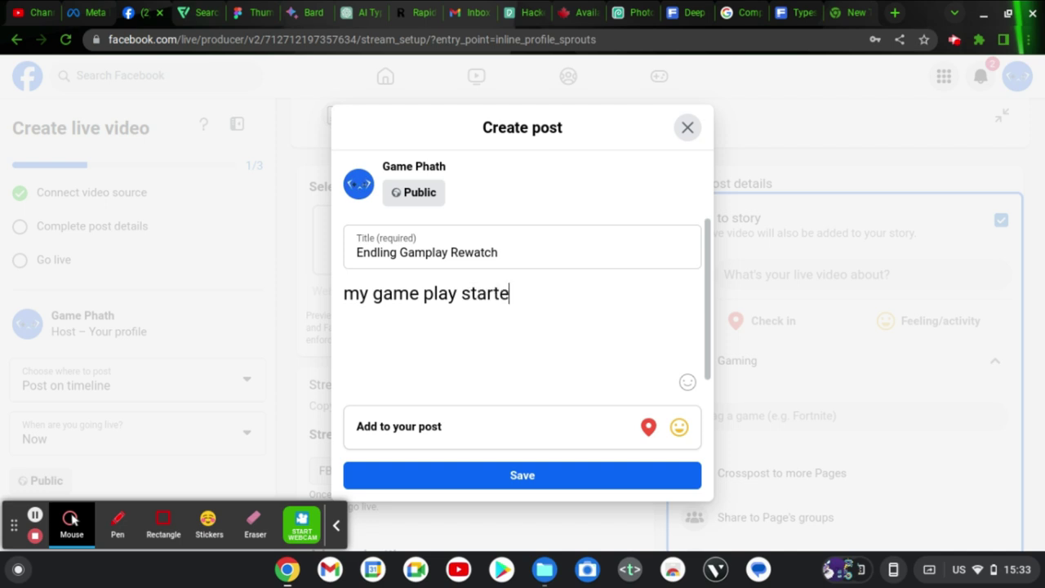
text(d endling)
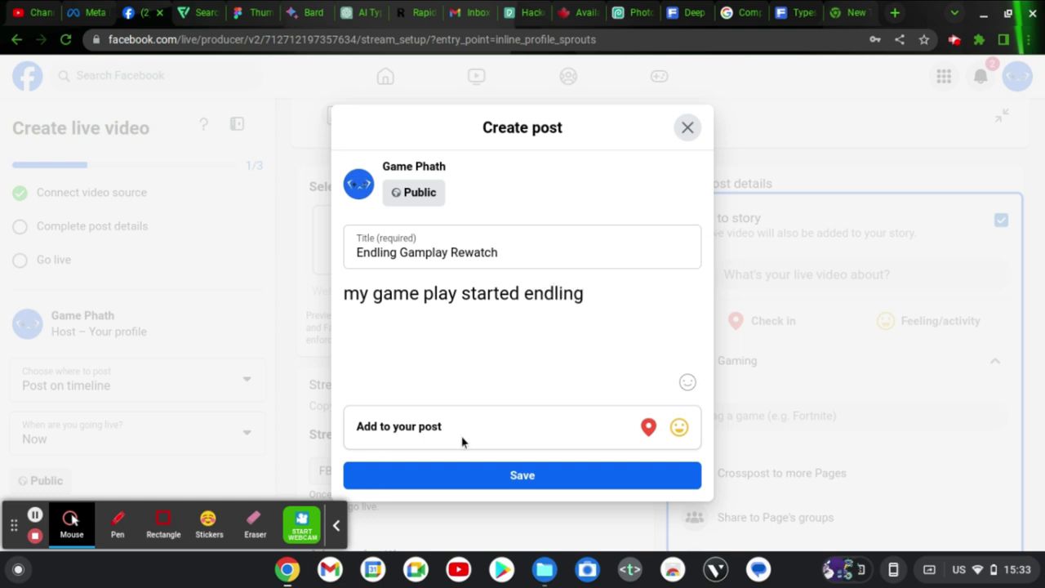
click(482, 476)
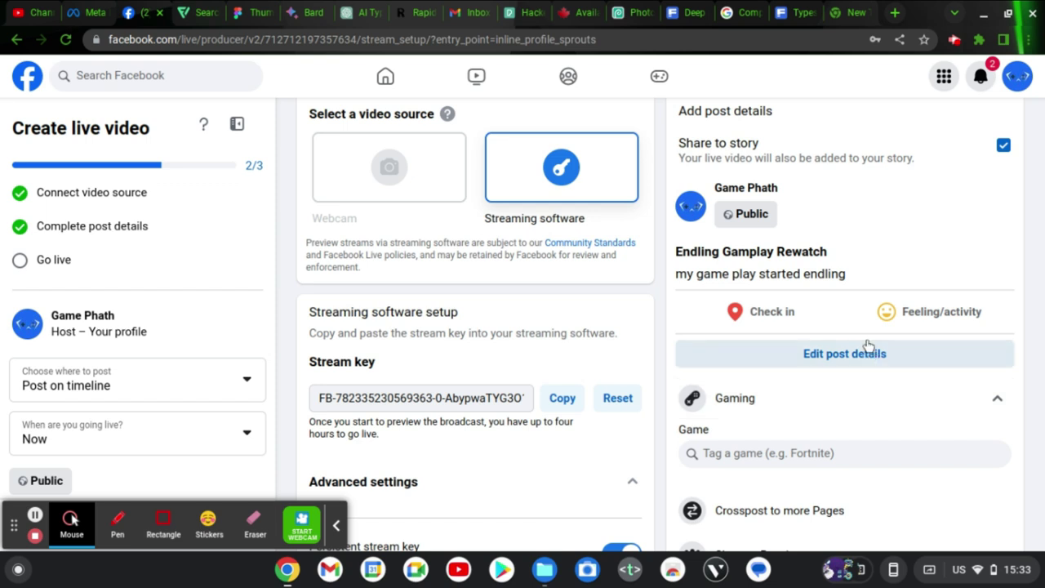
Step: Search 'endling' under Tag a game and tag 'Endling - Extinction is Forever'
scroll(863, 351, down, 2)
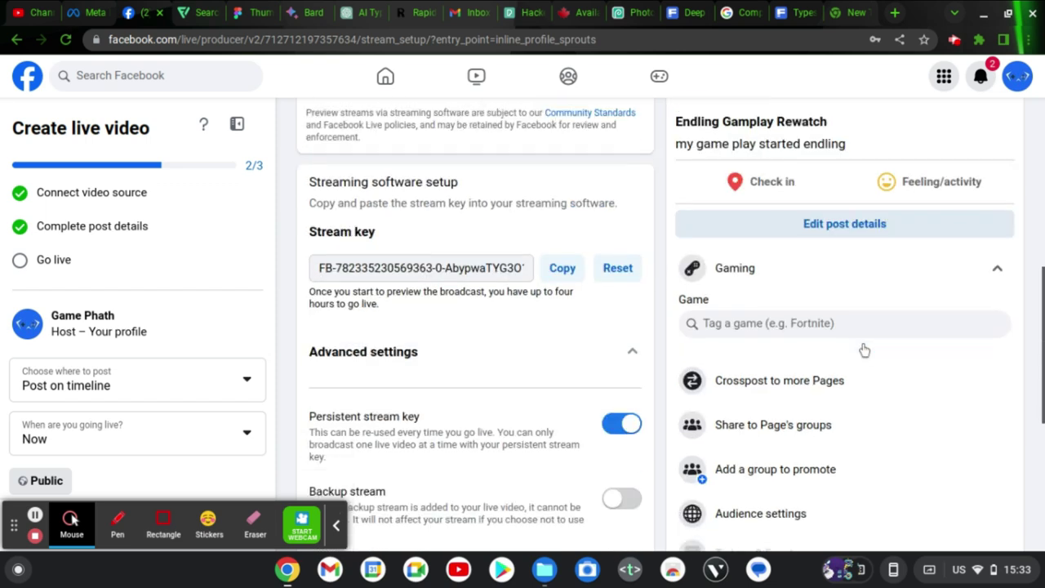
click(818, 327)
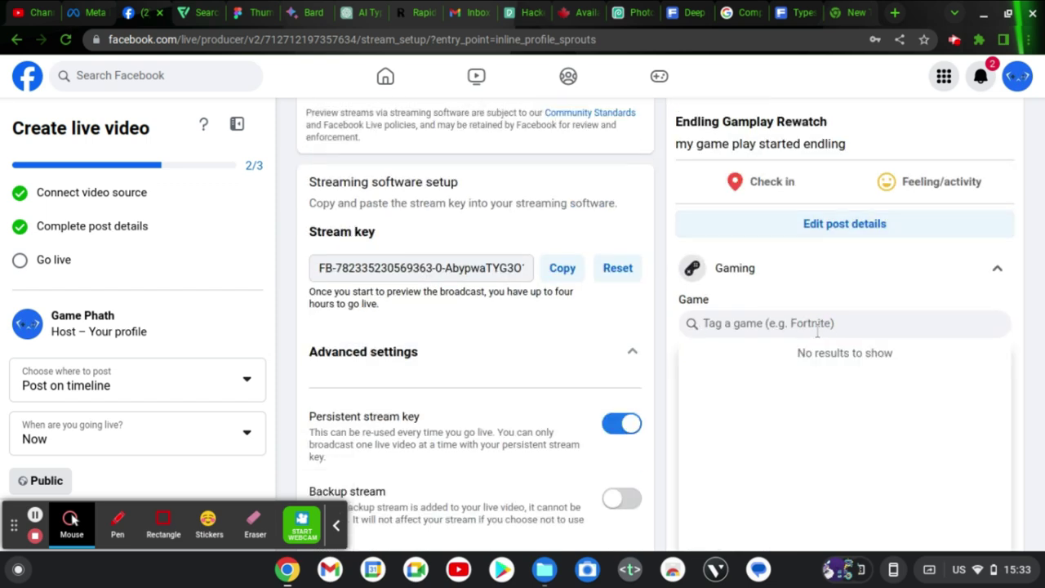
text(endlin)
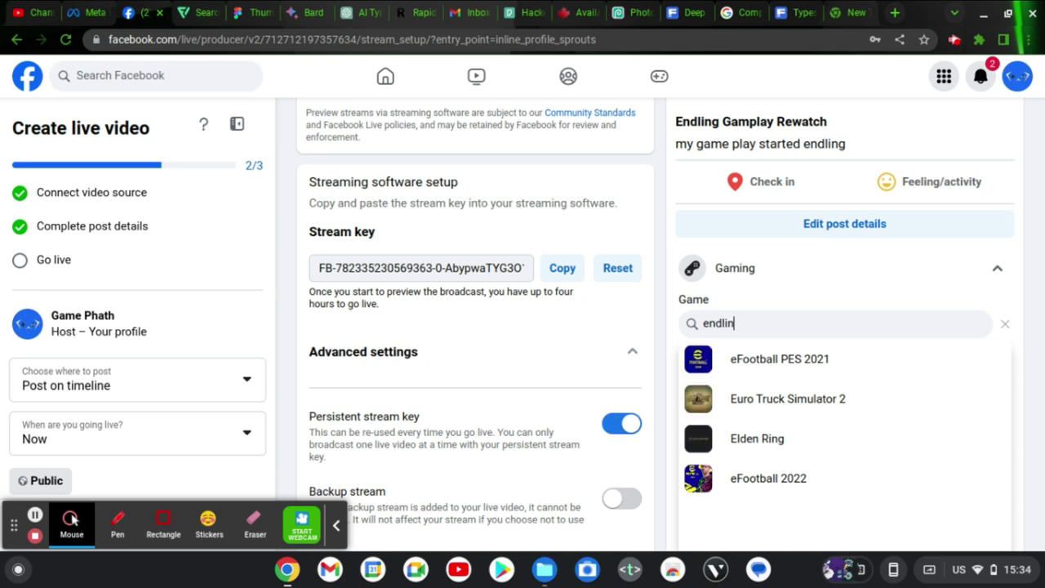
text(g)
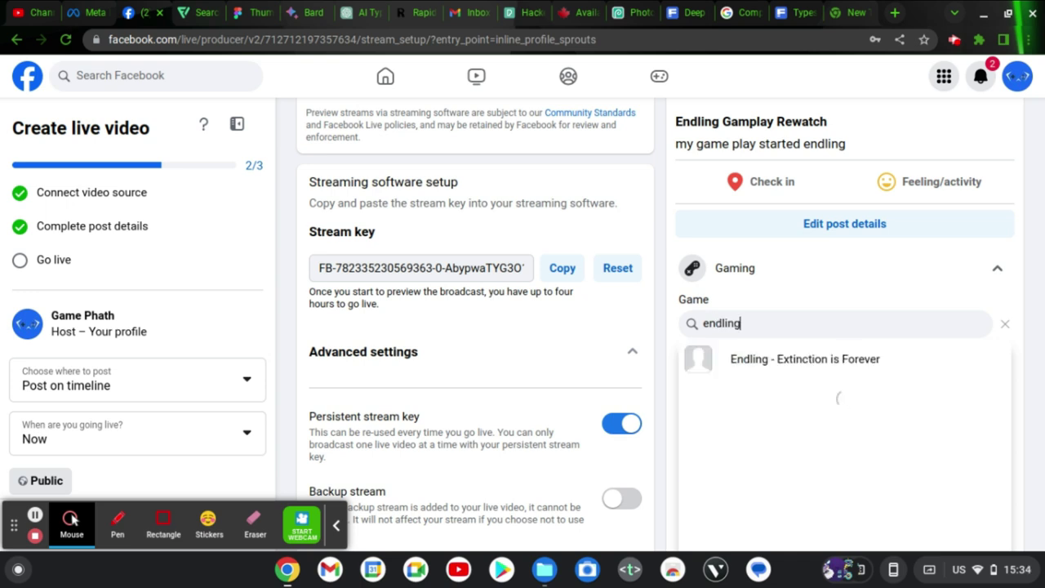
click(778, 360)
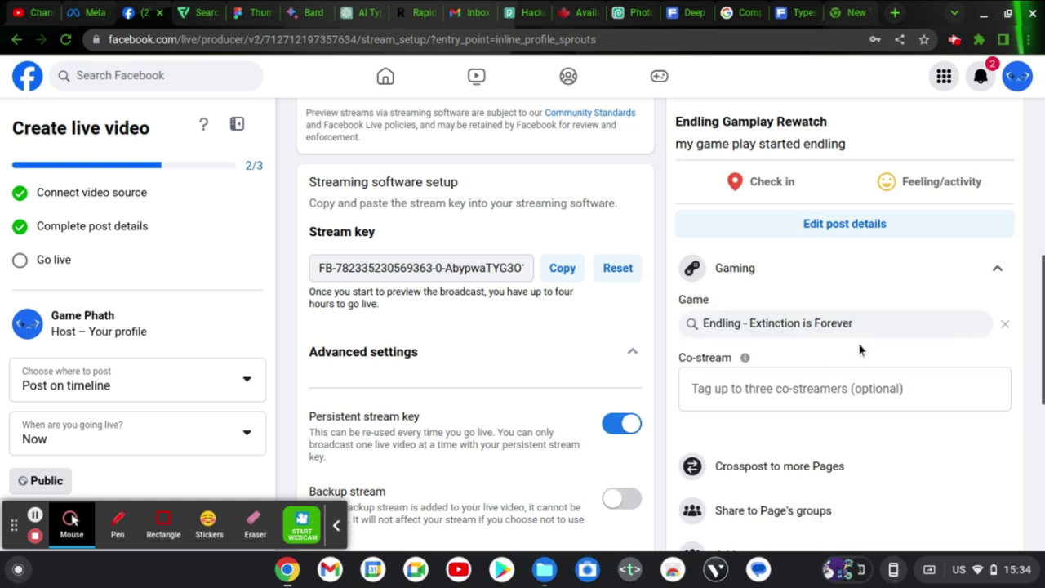
scroll(845, 308, down, 3)
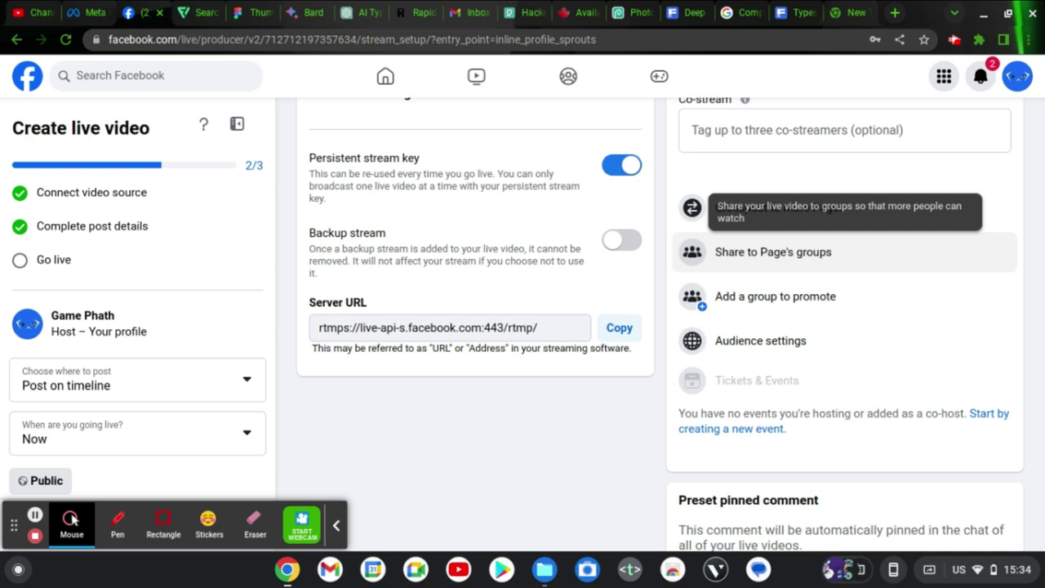
click(794, 344)
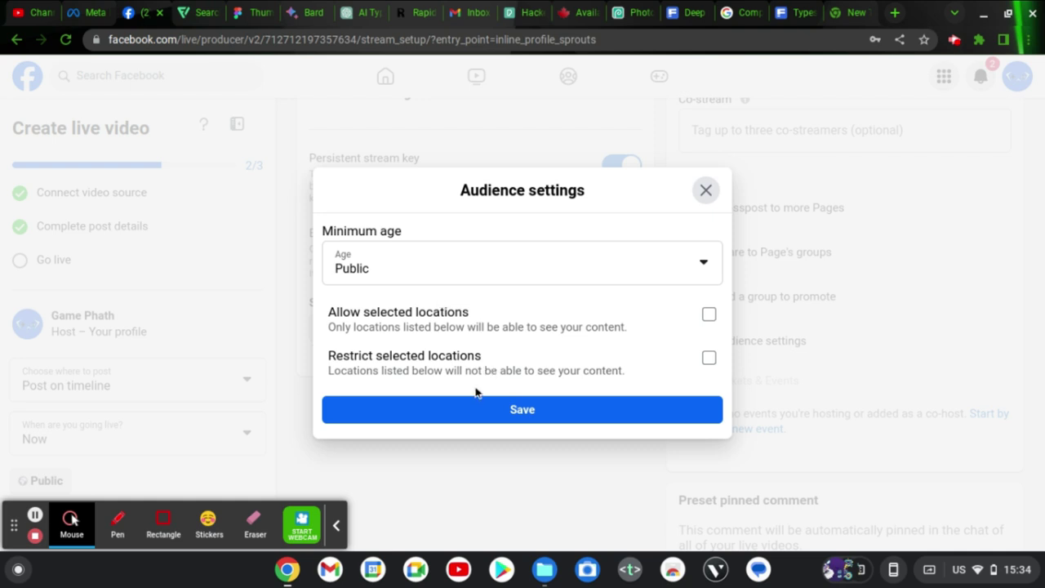
click(706, 204)
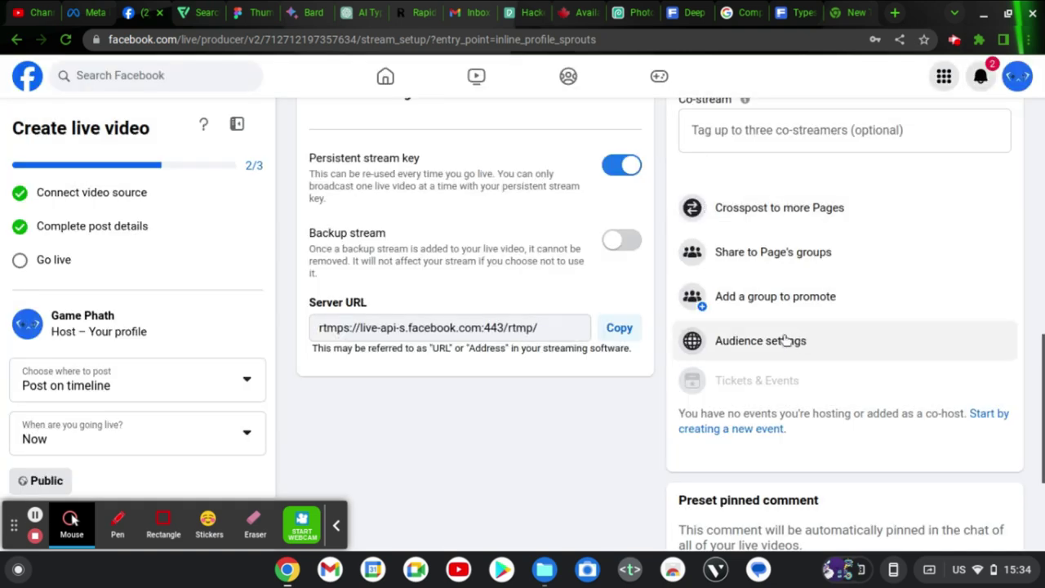
scroll(784, 343, up, 1)
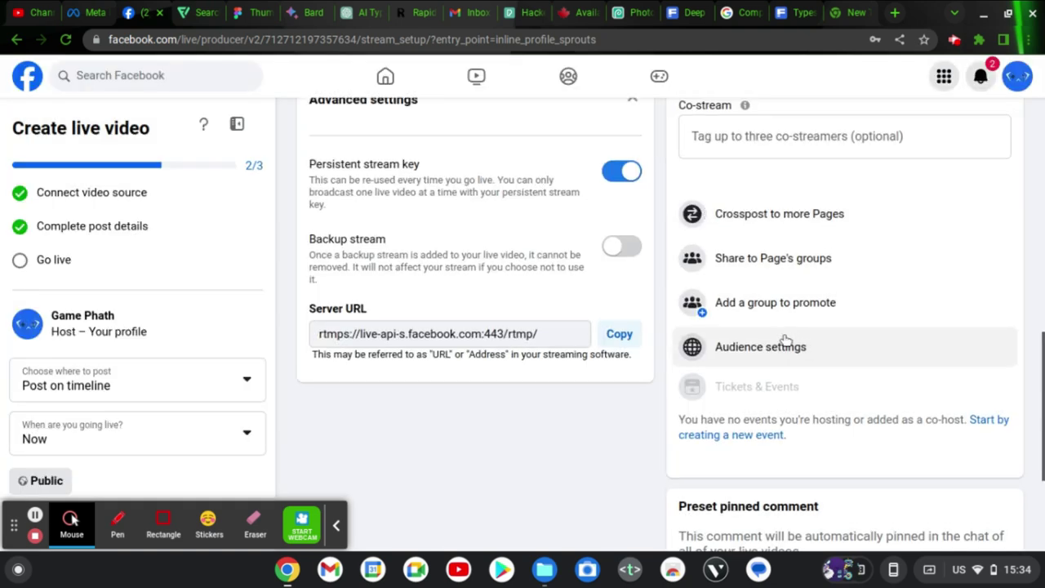
click(813, 227)
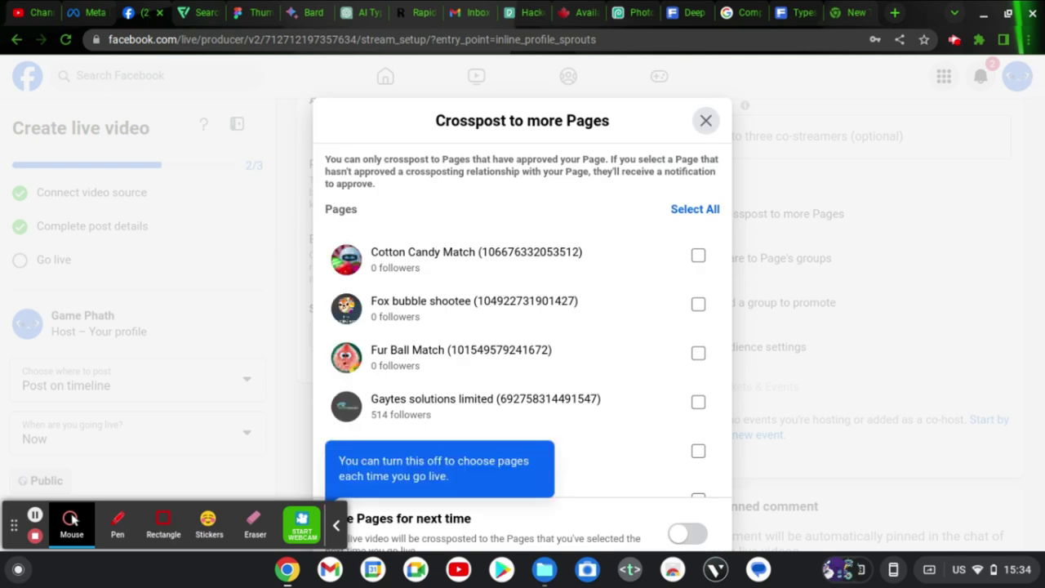
scroll(513, 255, down, 1)
scroll(514, 255, up, 1)
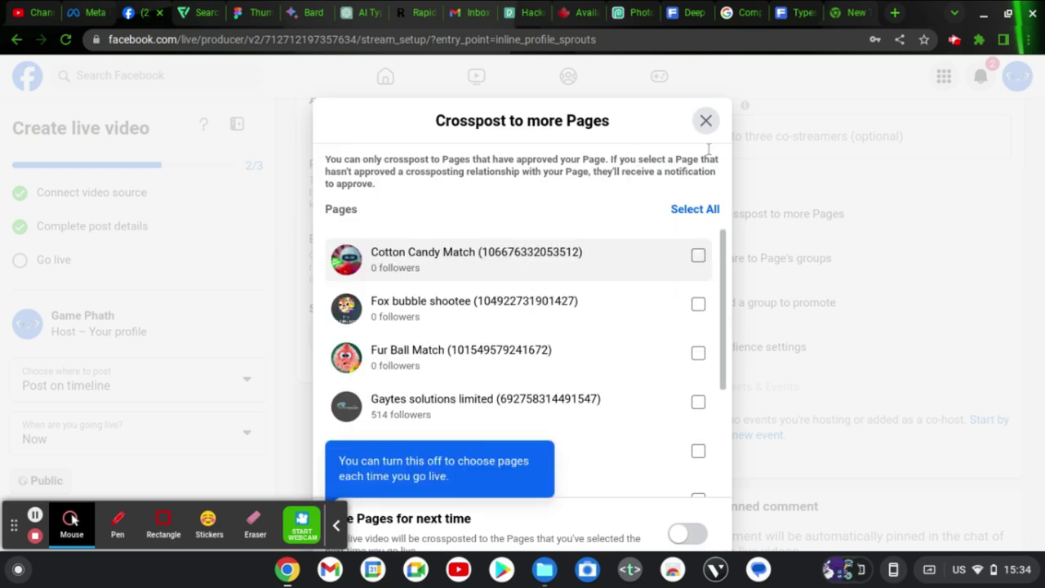
click(706, 121)
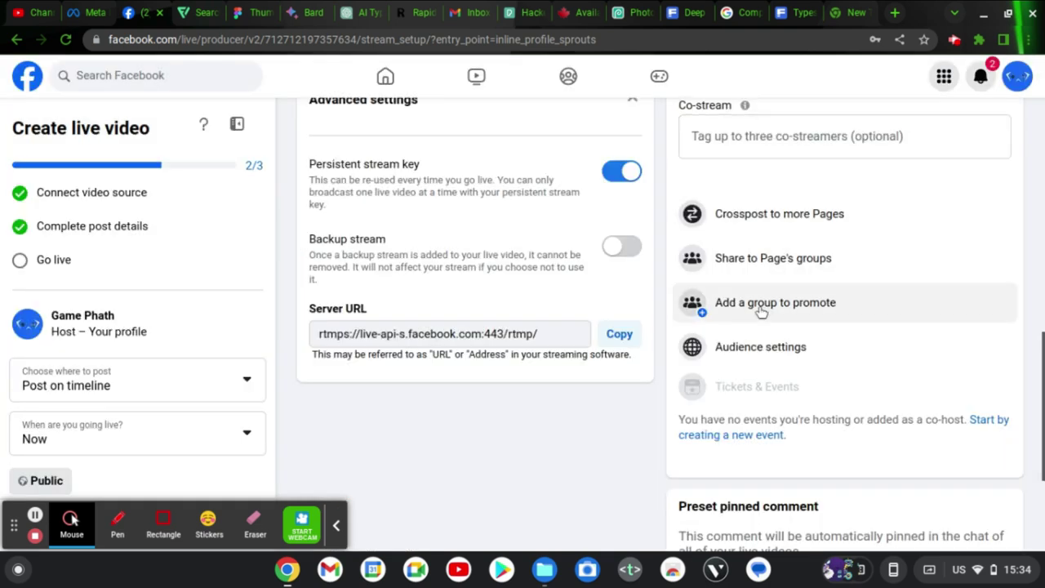
click(768, 259)
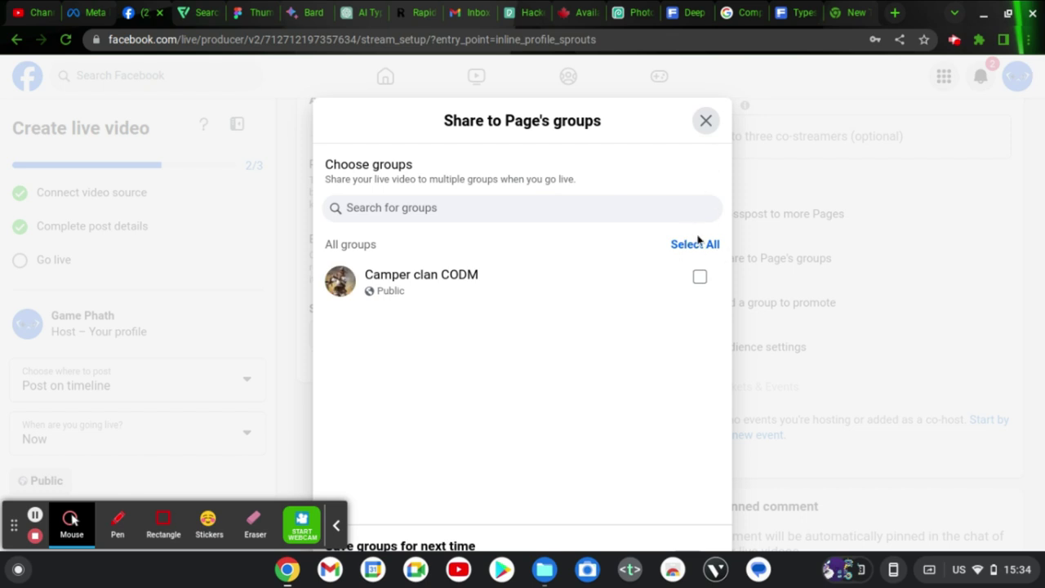
click(706, 120)
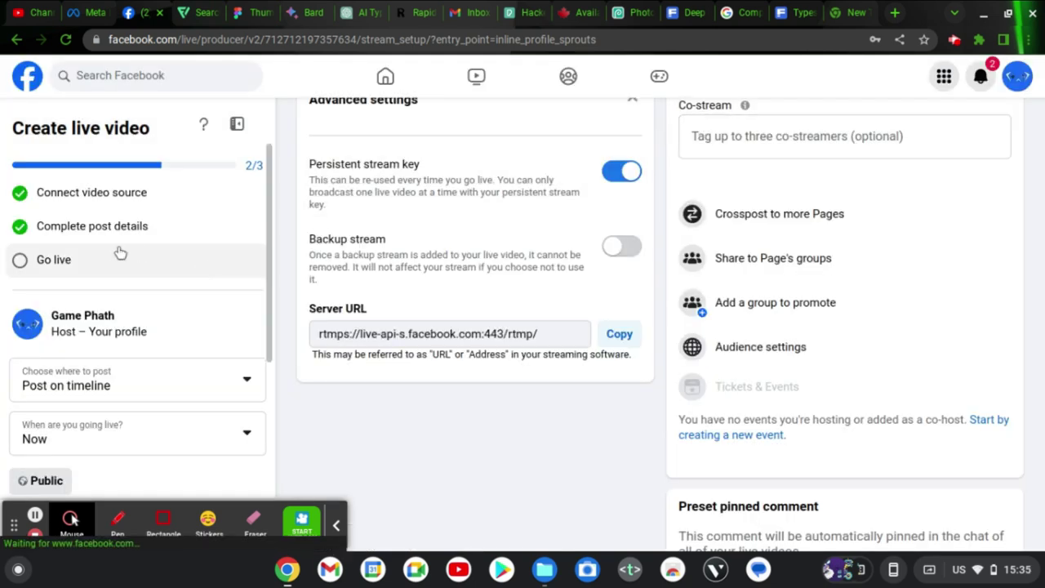
Step: Press Go Live on the Create live video panel and wait for the live dashboard
drag(15, 526, 549, 422)
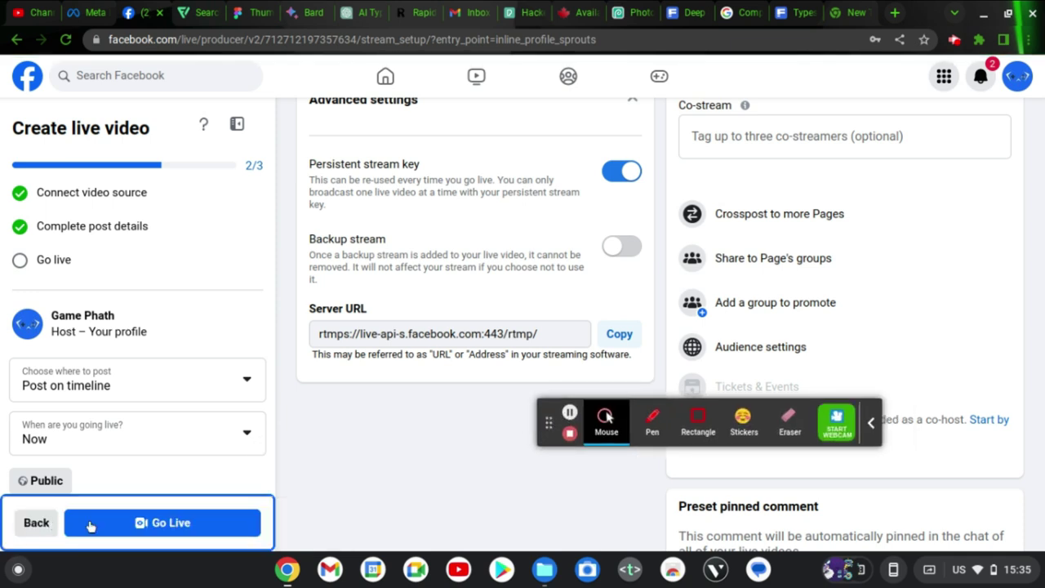
click(165, 523)
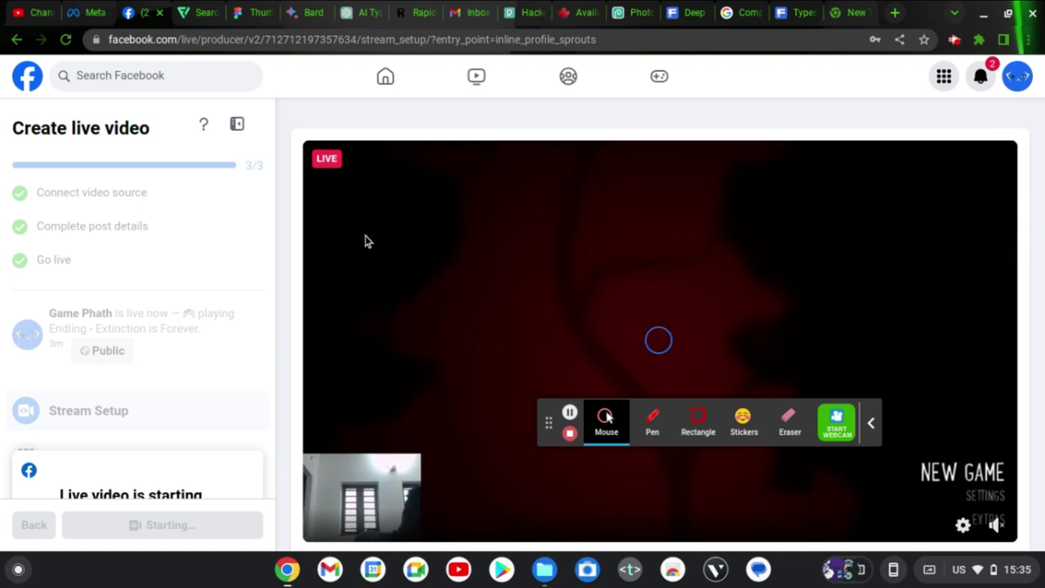
scroll(364, 241, down, 3)
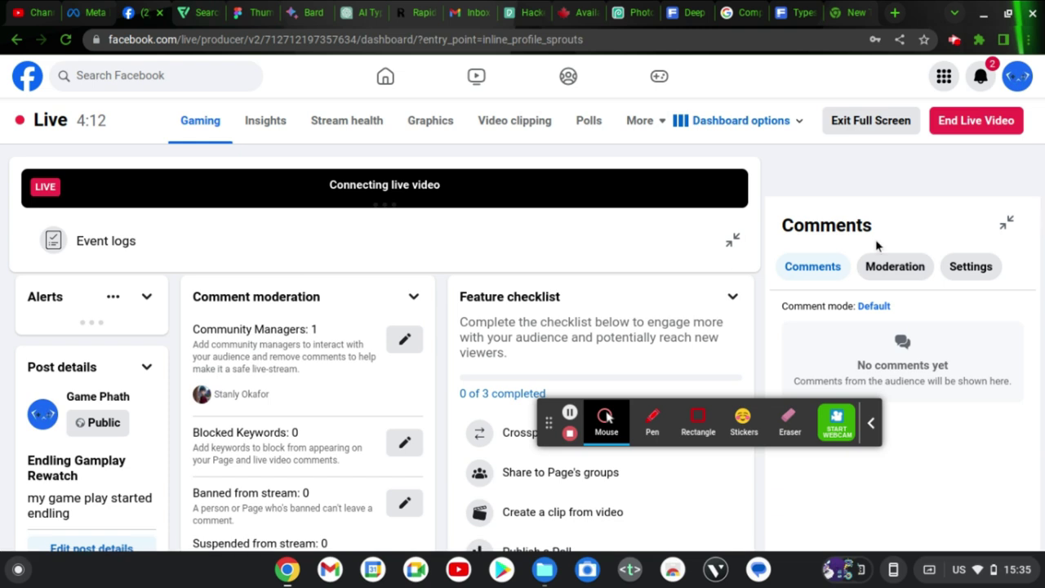
Step: Collapse the live video banner into a compact preview and scroll through the dashboard panels
click(733, 243)
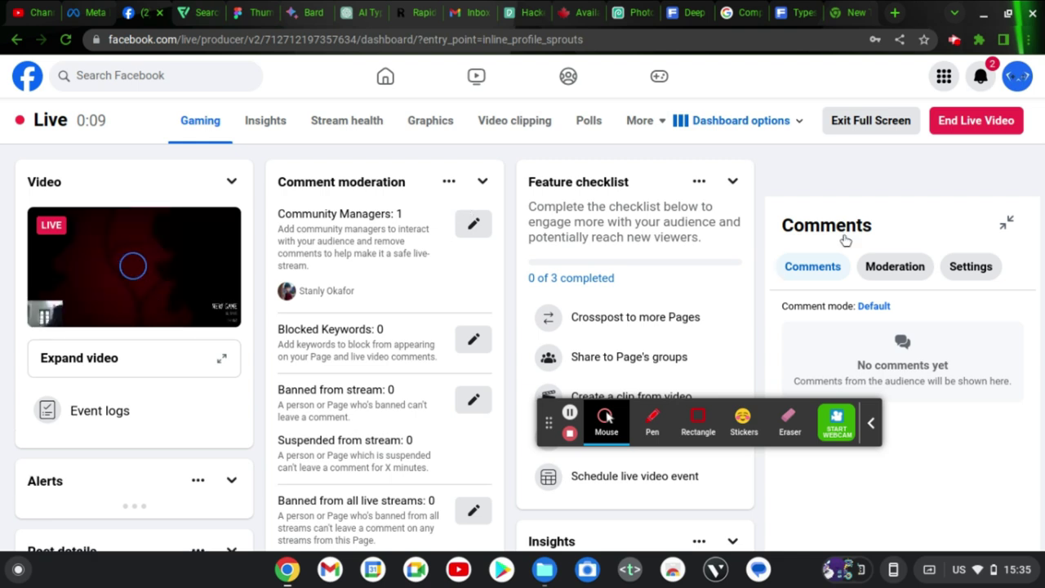
scroll(743, 236, down, 2)
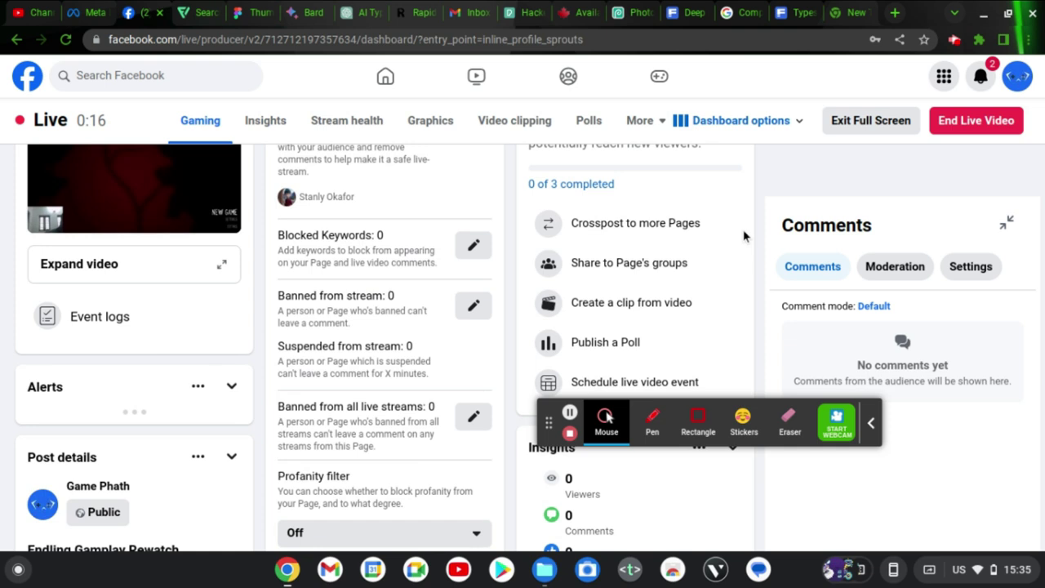
scroll(743, 236, down, 3)
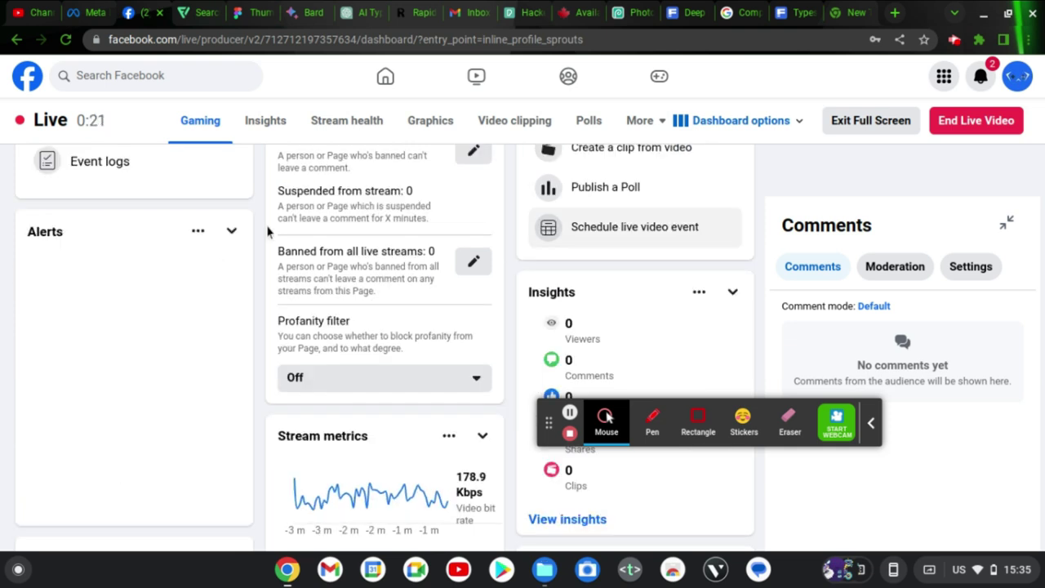
scroll(462, 321, up, 3)
scroll(425, 314, up, 2)
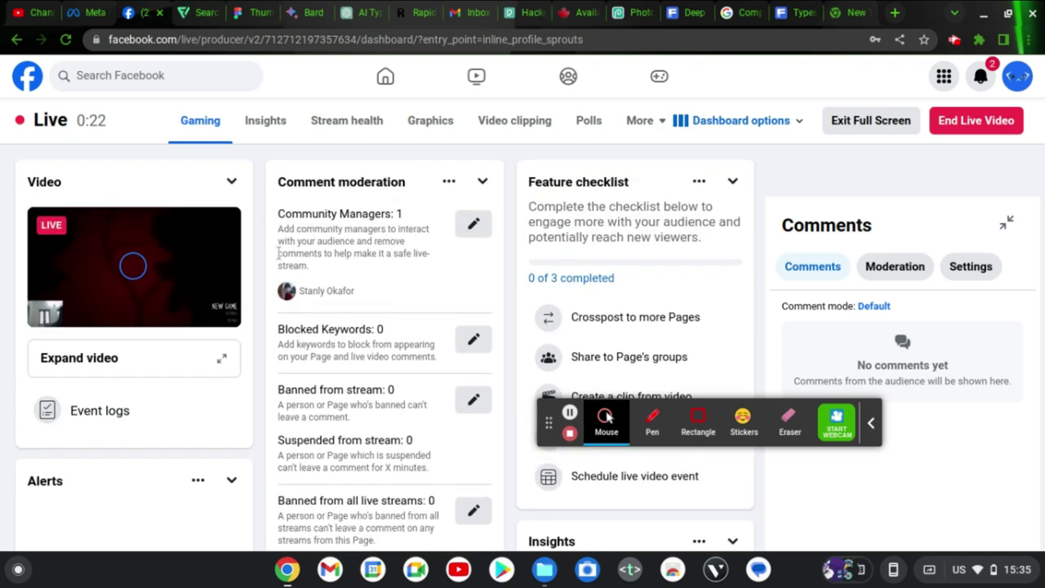